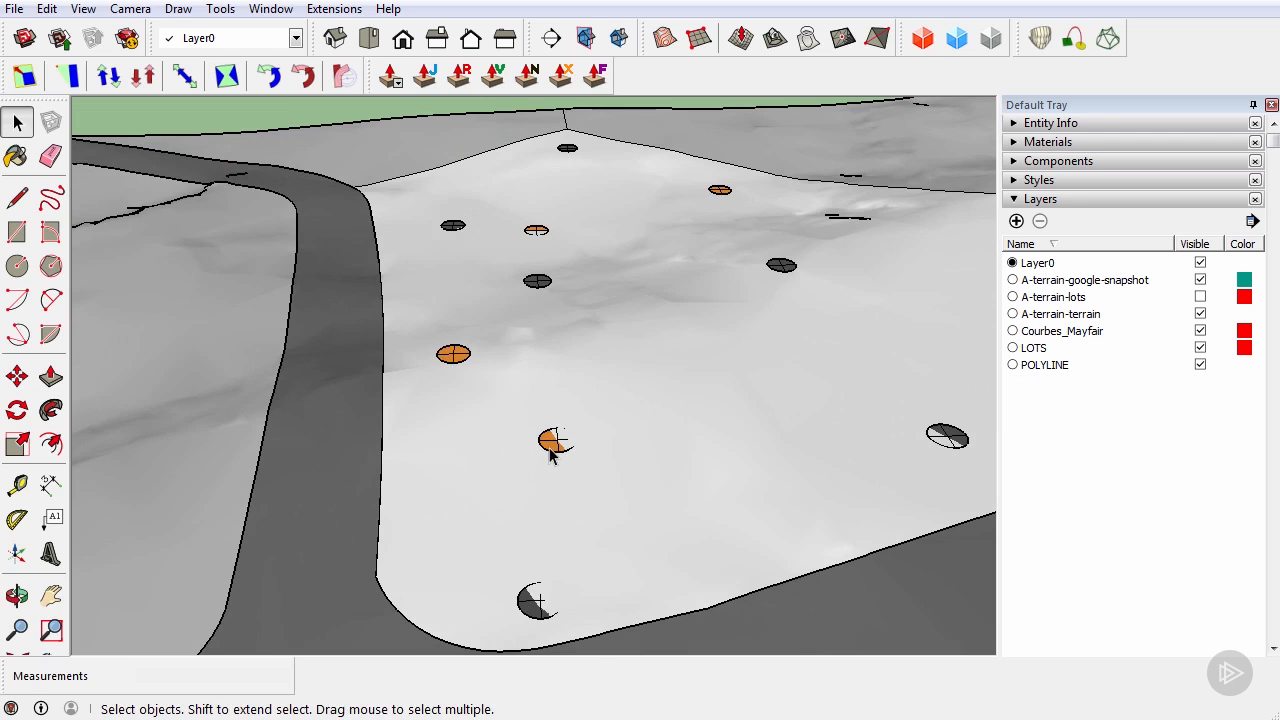
# Open the terrain group for editing and zoom in on an orange tree marker near the bottom
pyautogui.moveTo(586, 457); pyautogui.dragTo(490, 480, button='middle')
pyautogui.doubleClick(449, 449)
pyautogui.scroll(2, 489, 480)
pyautogui.click(492, 455)
pyautogui.scroll(2, 487, 453)
pyautogui.scroll(1, 485, 454)
pyautogui.moveTo(485, 453); pyautogui.dragTo(535, 545, button='middle')
pyautogui.scroll(2, 515, 455)
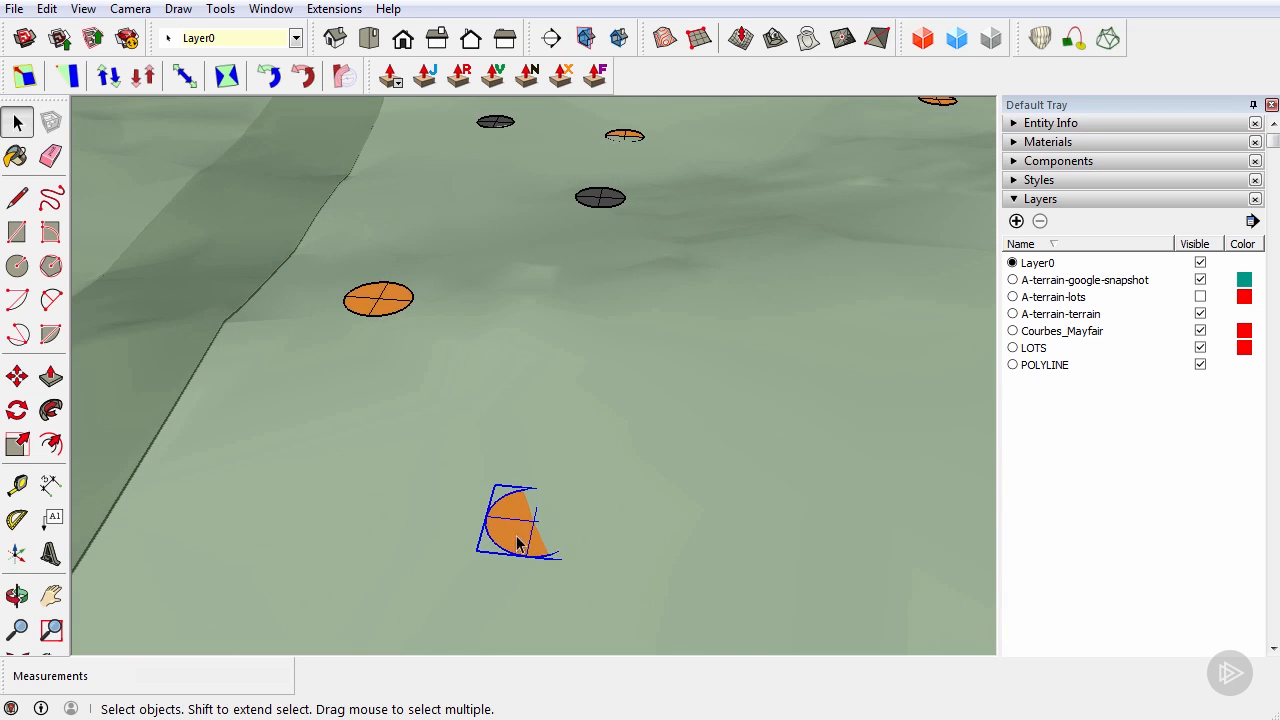
# Open the orange marker group, select its circle geometry and hide the rest of the model
pyautogui.doubleClick(512, 543)
pyautogui.moveTo(611, 569); pyautogui.dragTo(645, 528, button='middle')
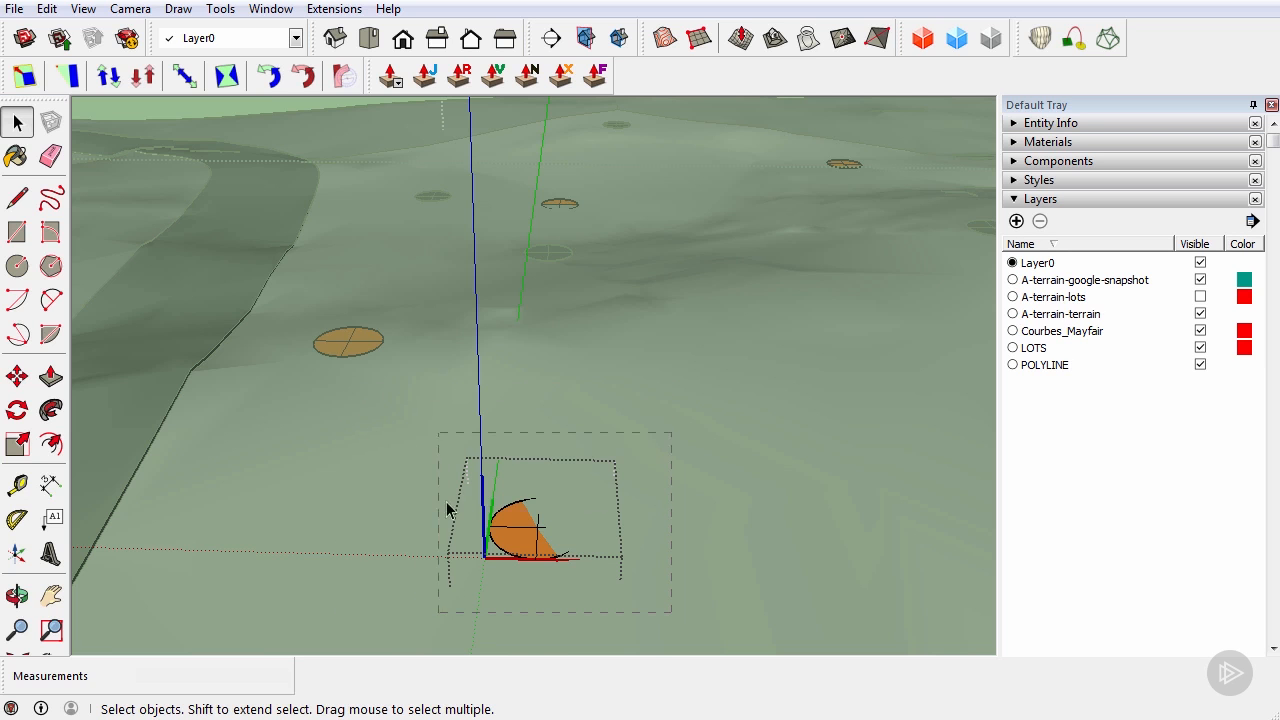
pyautogui.moveTo(408, 437); pyautogui.dragTo(408, 437)
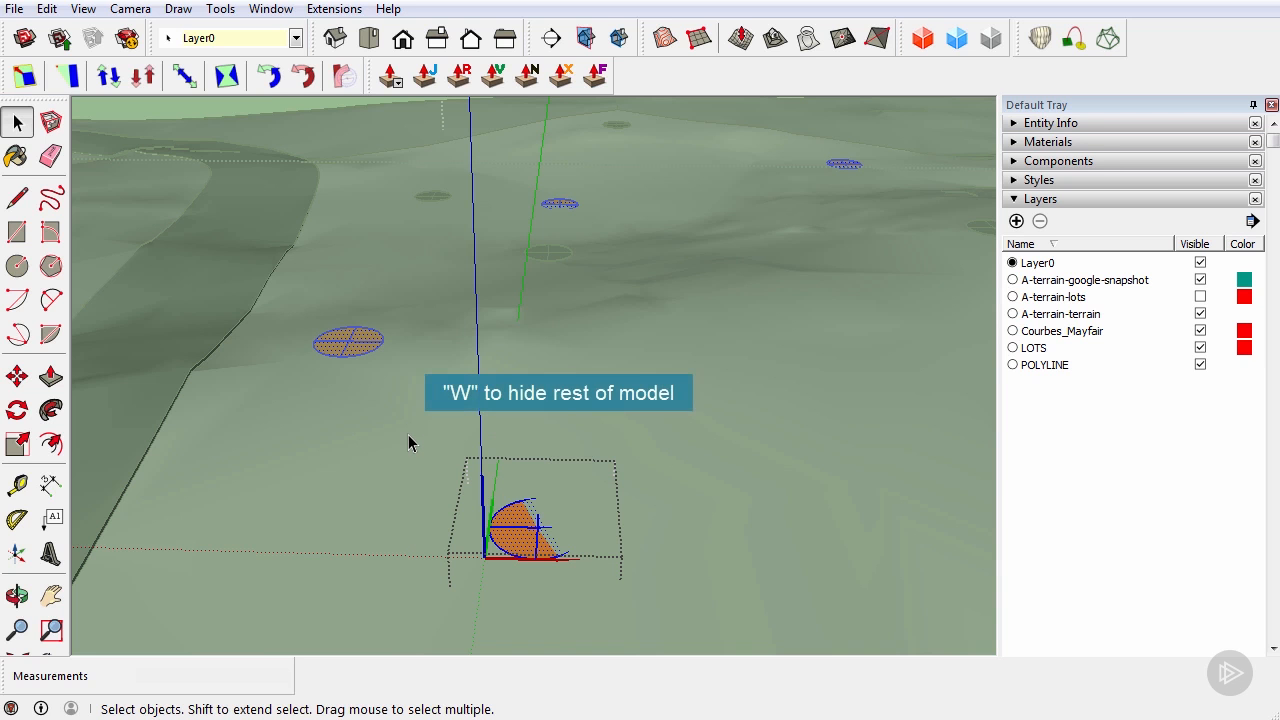
pyautogui.press('w')
pyautogui.moveTo(563, 521); pyautogui.dragTo(557, 547, button='middle')
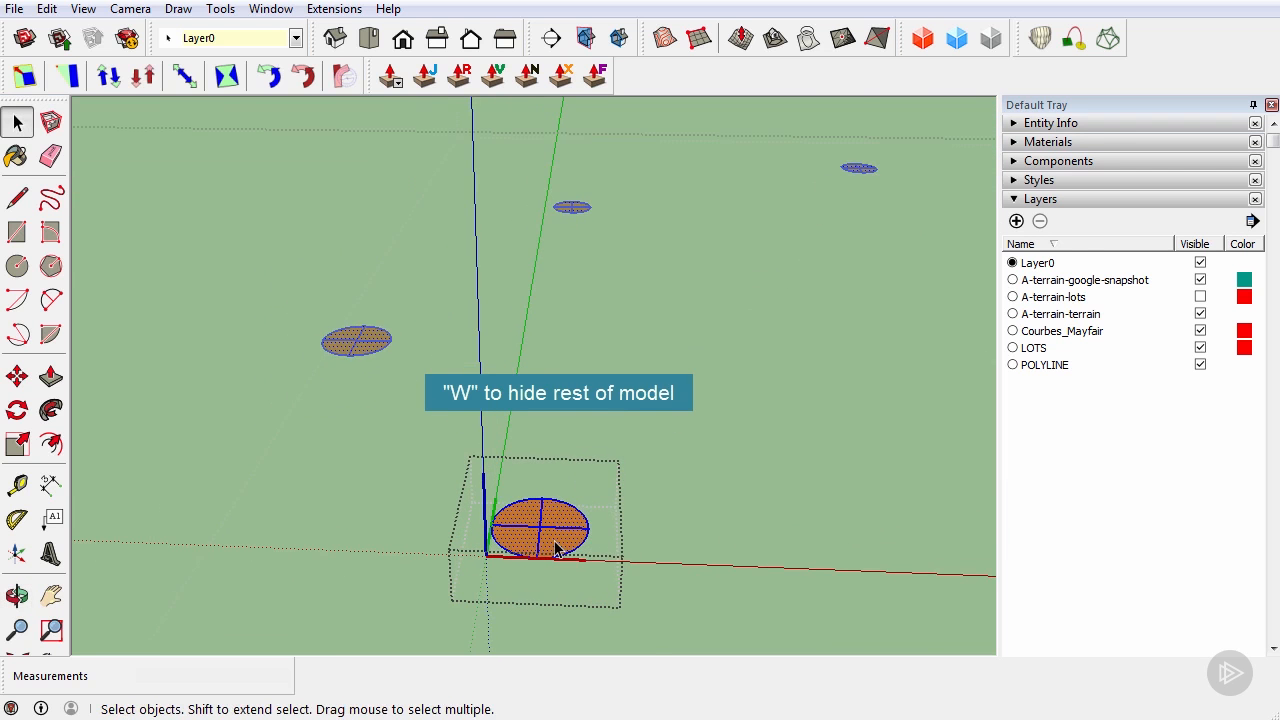
pyautogui.scroll(2, 555, 542)
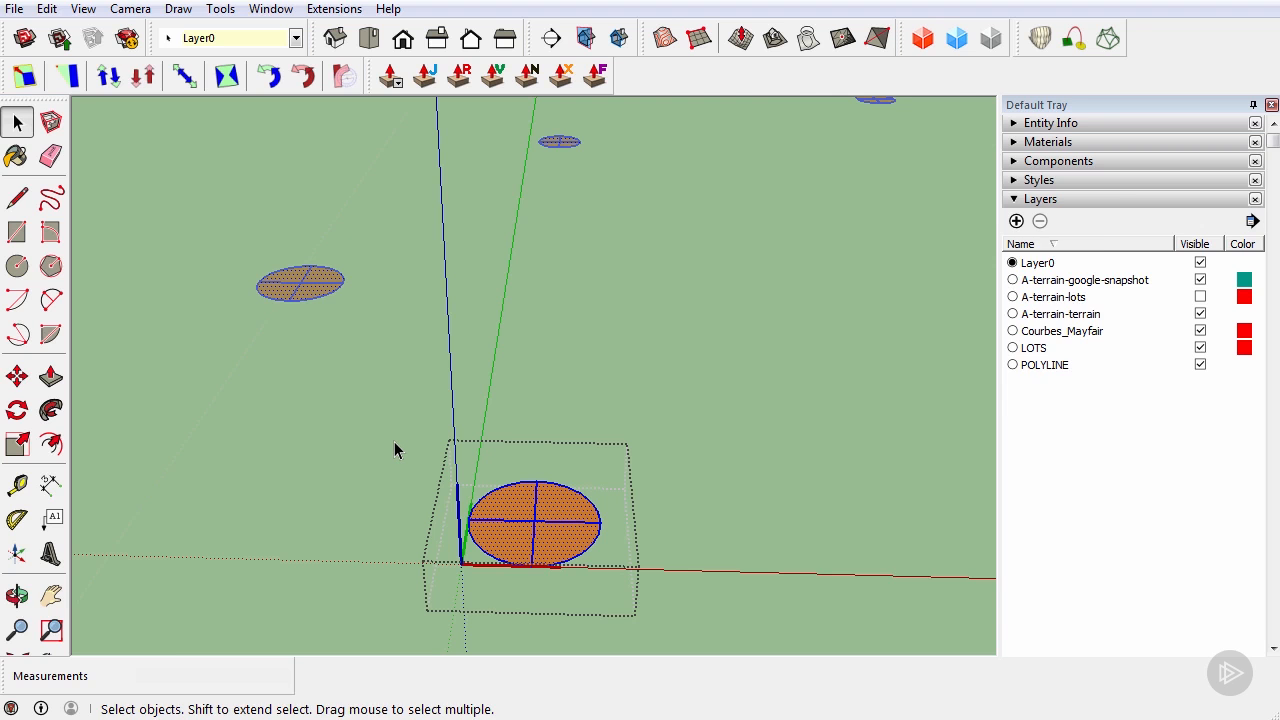
pyautogui.press('g')
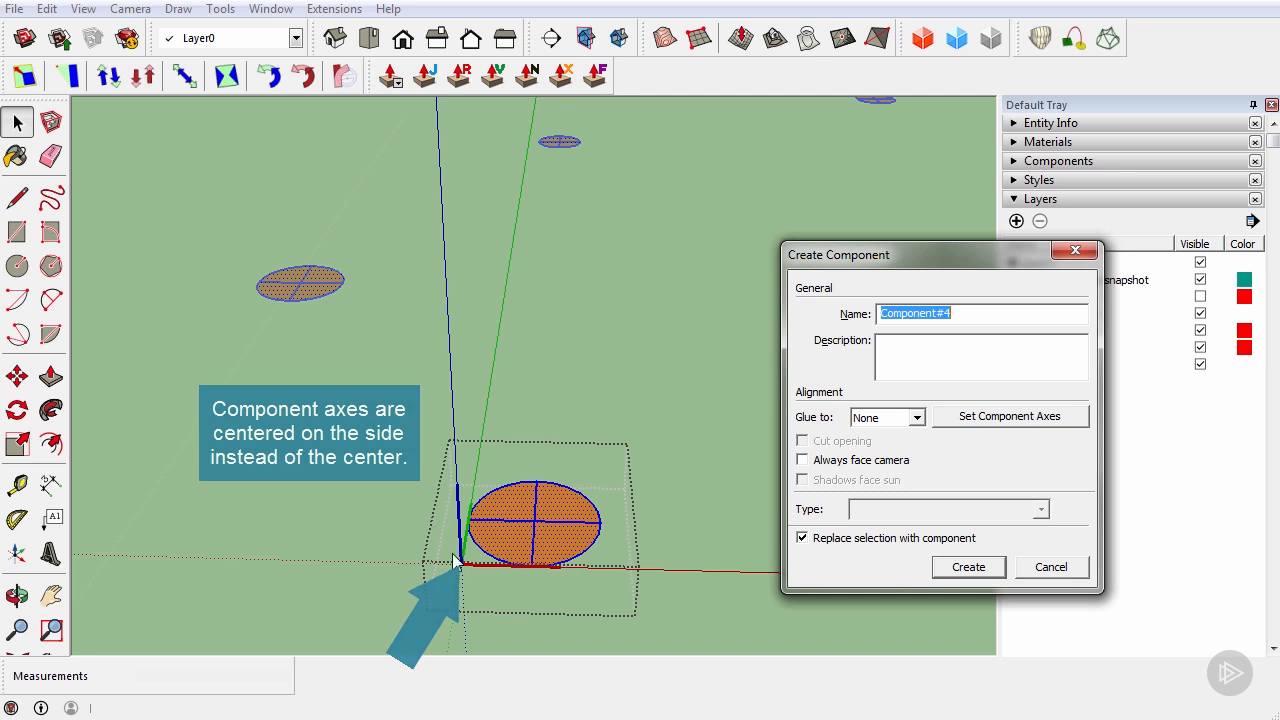
# Create Component#4 with its axes at the circle centre, red and green along the cross lines
pyautogui.click(1027, 418)
pyautogui.scroll(1, 531, 556)
pyautogui.scroll(4, 531, 556)
pyautogui.moveTo(571, 514); pyautogui.dragTo(481, 497, button='middle')
pyautogui.click(481, 482)
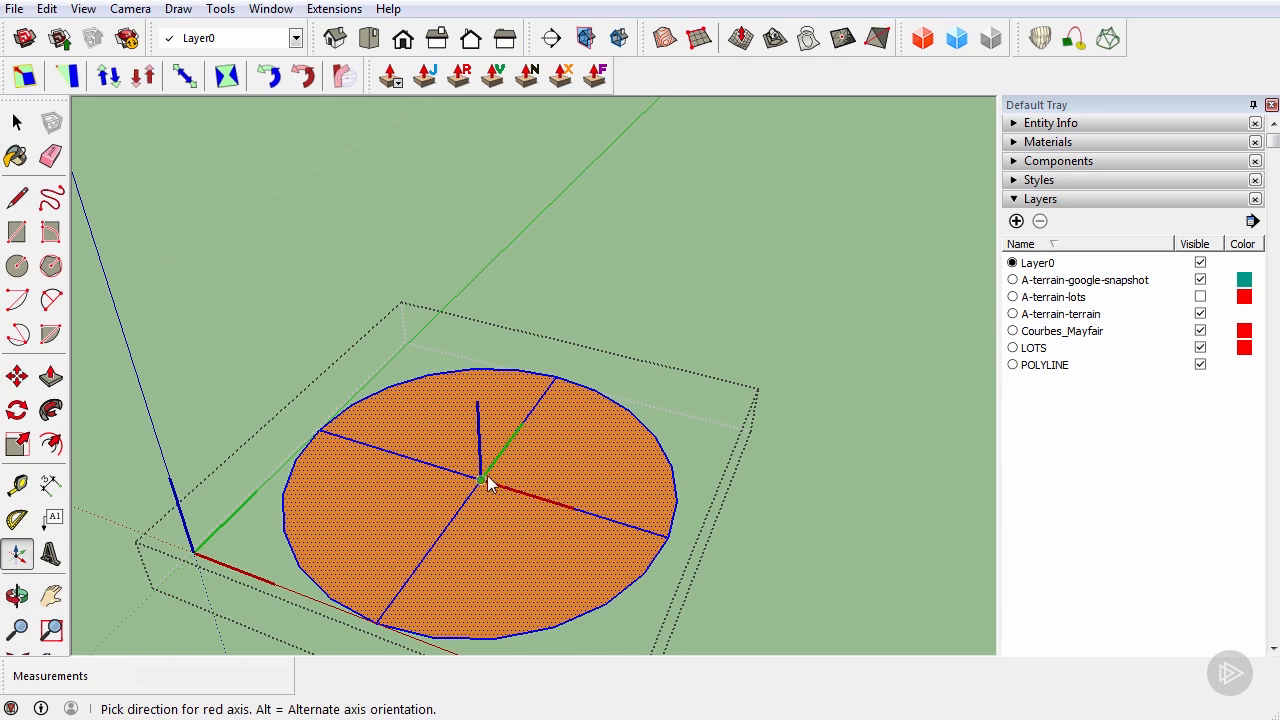
pyautogui.scroll(1, 551, 506)
pyautogui.click(551, 506)
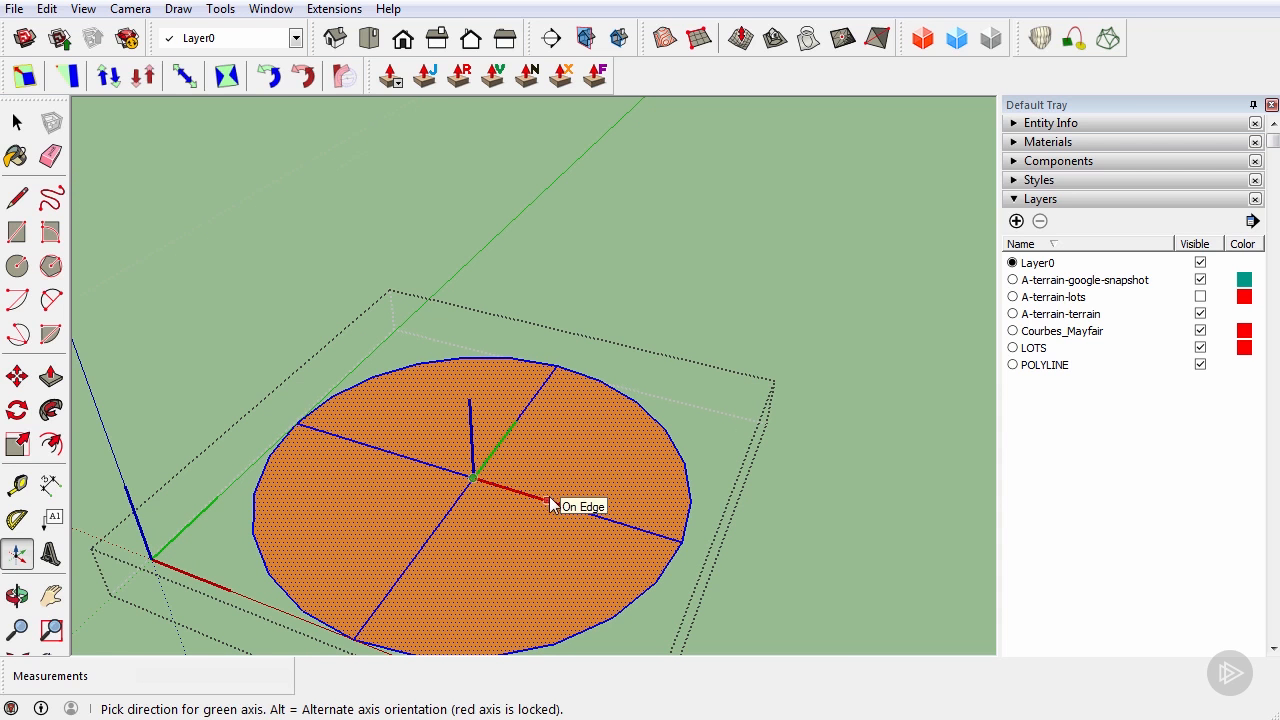
pyautogui.click(527, 437)
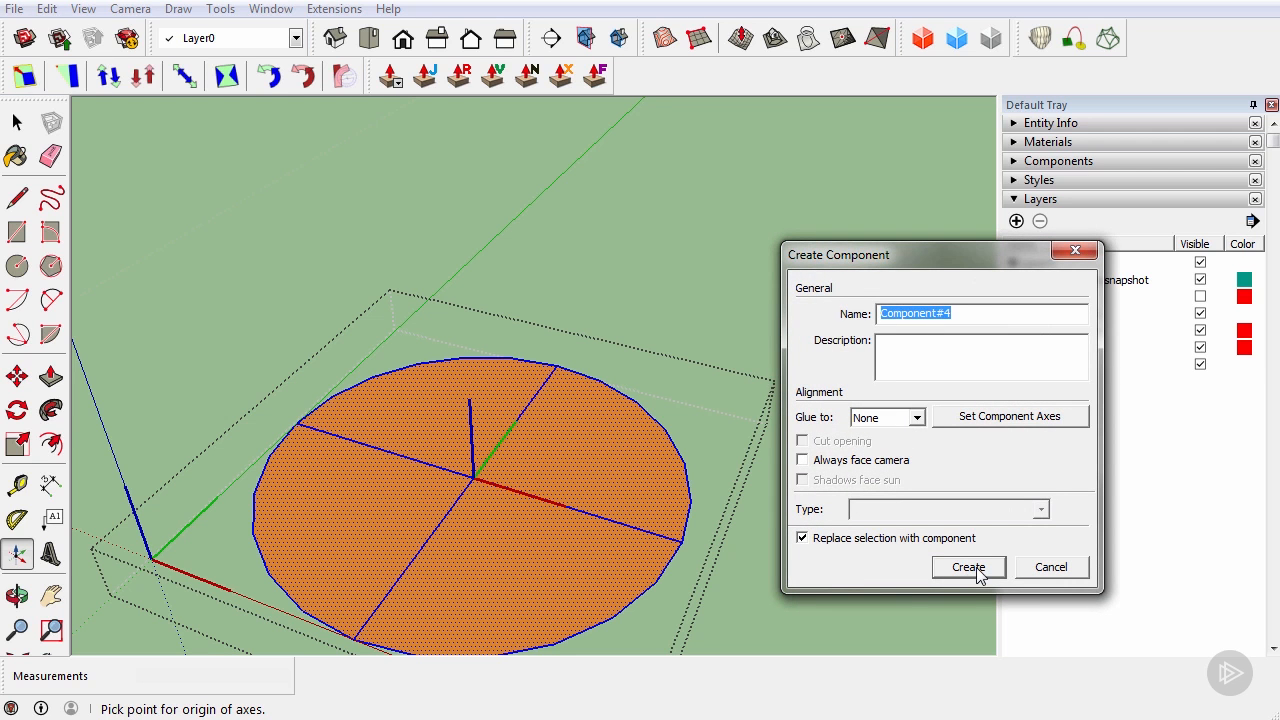
pyautogui.click(968, 567)
pyautogui.moveTo(474, 493); pyautogui.dragTo(551, 354, button='middle')
pyautogui.scroll(-4, 598, 447)
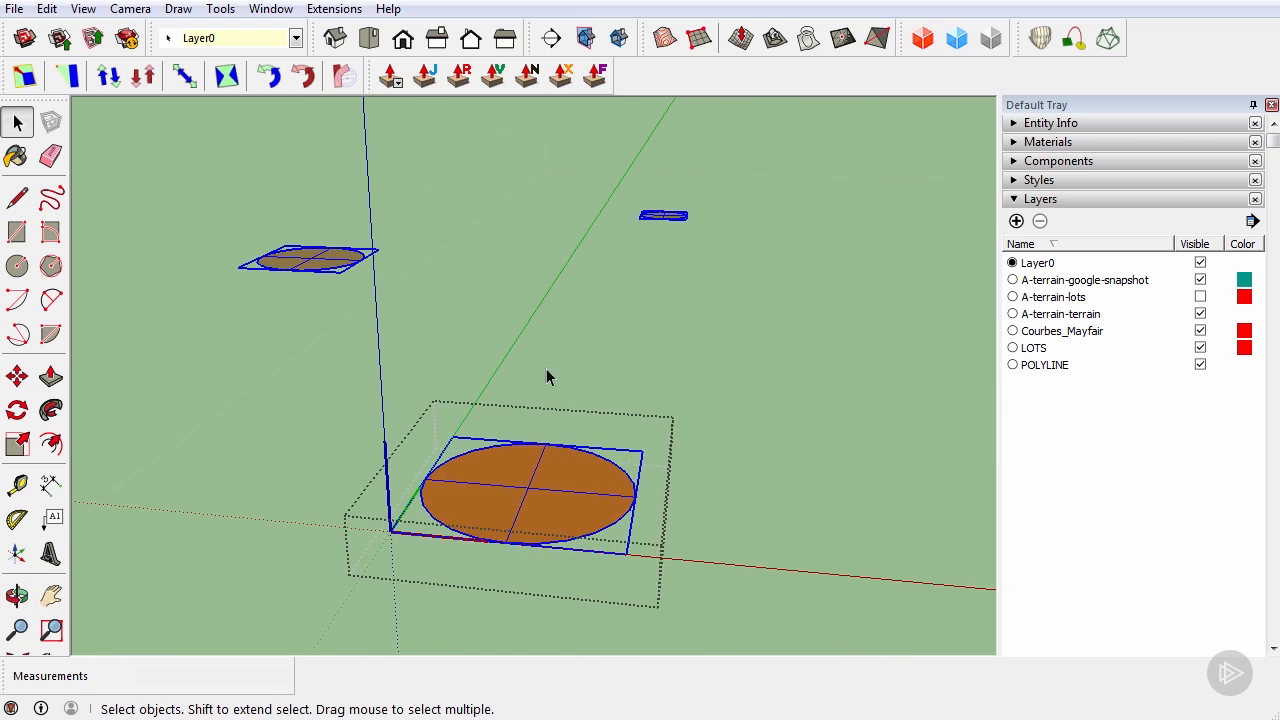
# Swap the marker component for the birch model A_TREE_BIRCH_L.skp via Dynamic Components
pyautogui.scroll(-2, 540, 485)
pyautogui.rightClick(540, 485)
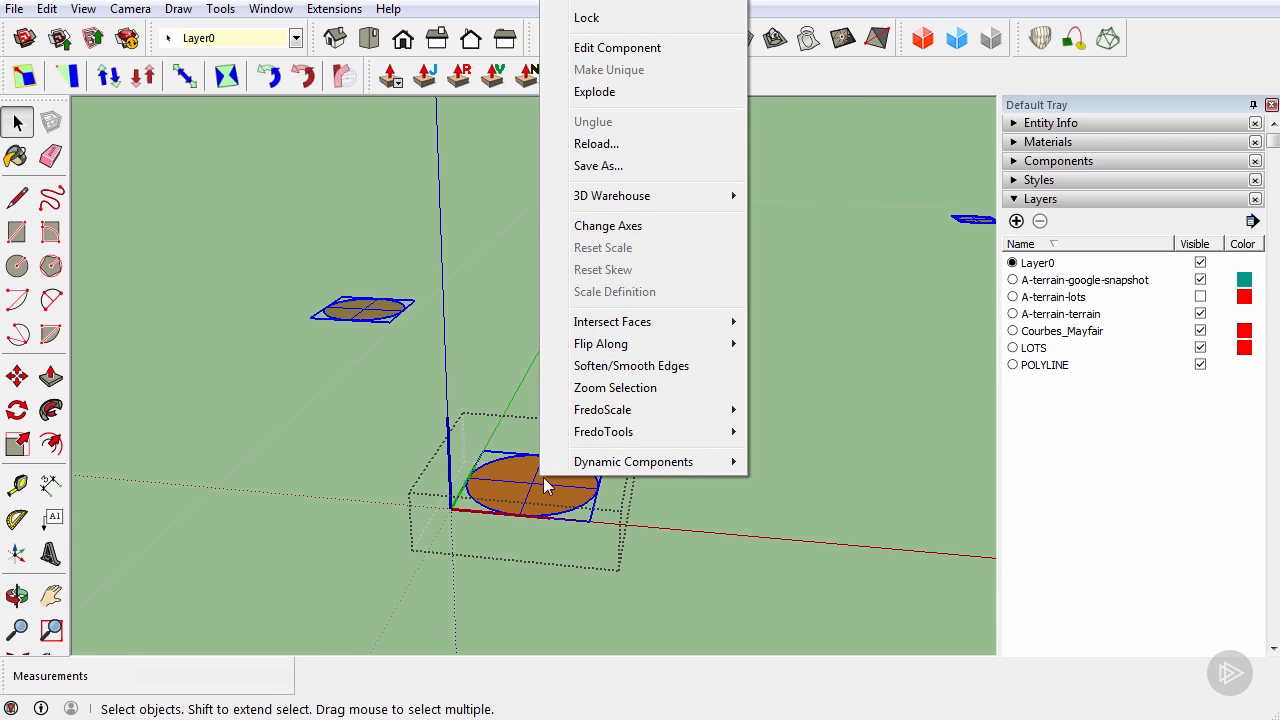
pyautogui.moveTo(573, 465)
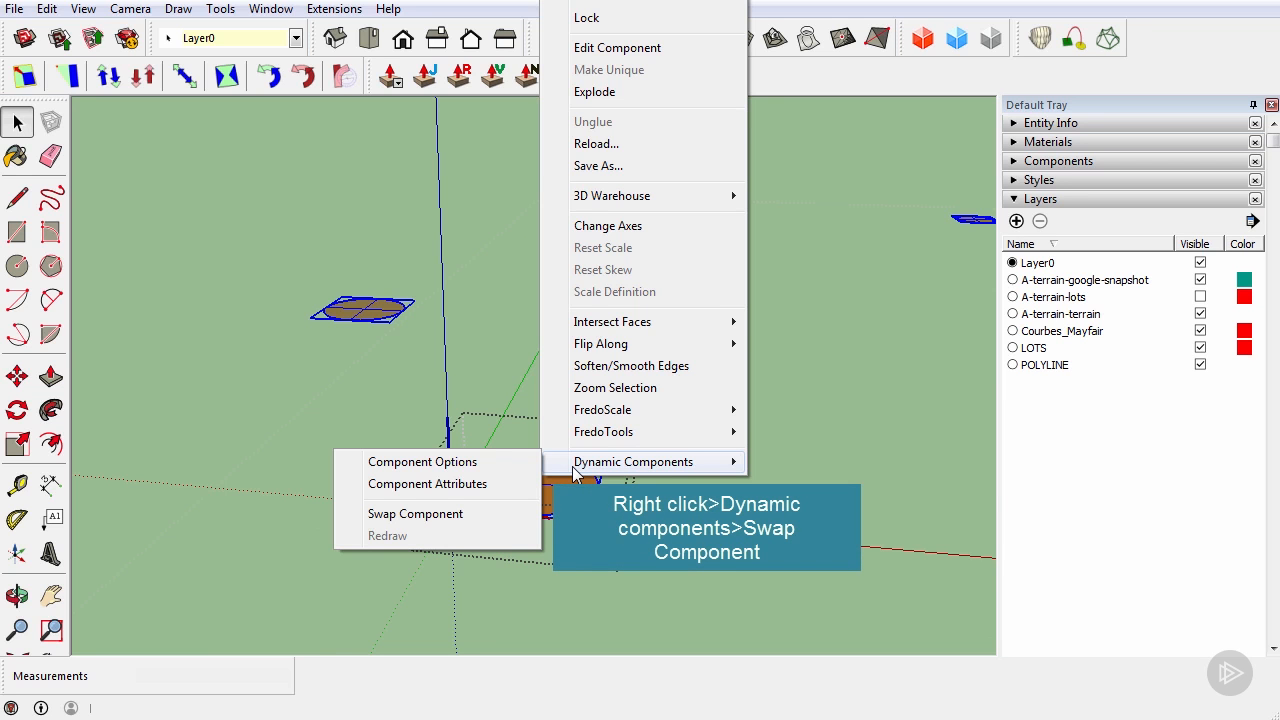
pyautogui.click(495, 518)
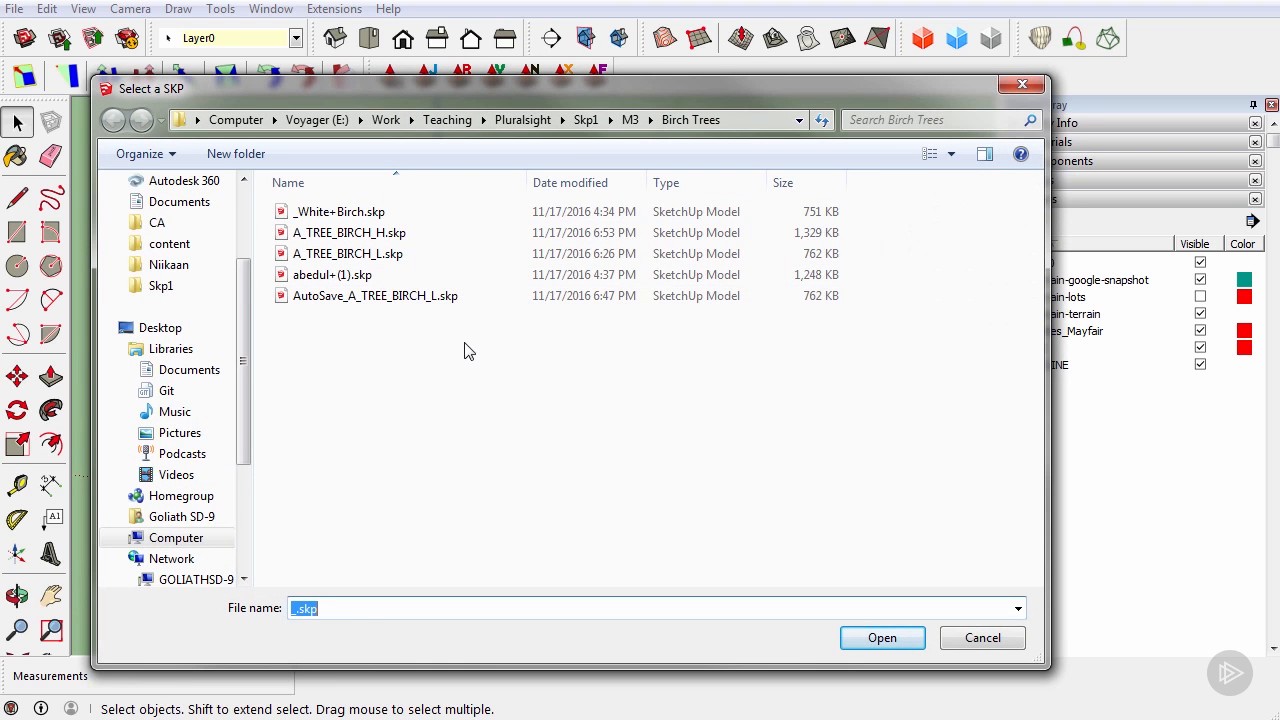
pyautogui.click(460, 262)
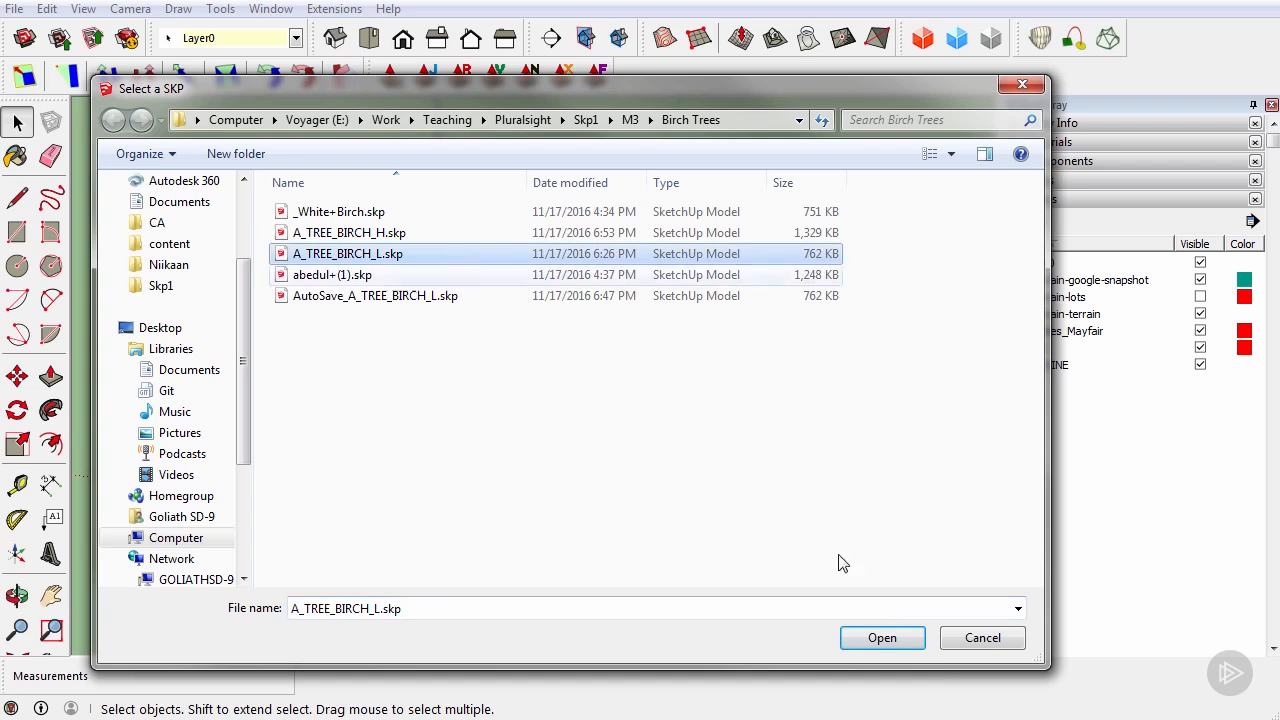
pyautogui.click(882, 637)
# Orbit around the new birch tree to inspect it from several angles
pyautogui.moveTo(803, 591); pyautogui.dragTo(500, 472, button='middle')
pyautogui.scroll(-1, 572, 470)
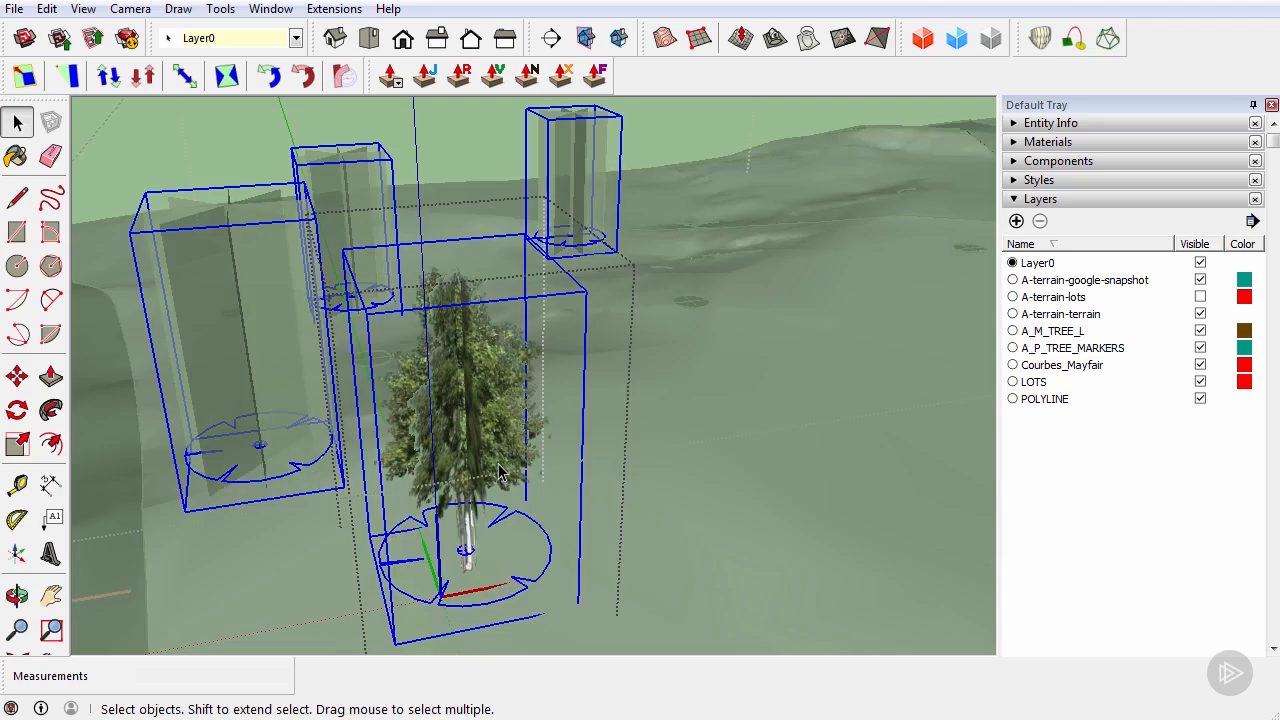
pyautogui.moveTo(500, 472)
pyautogui.mouseDown(button='middle')
pyautogui.moveTo(491, 423)
pyautogui.moveTo(425, 308)
pyautogui.mouseUp(button='middle')
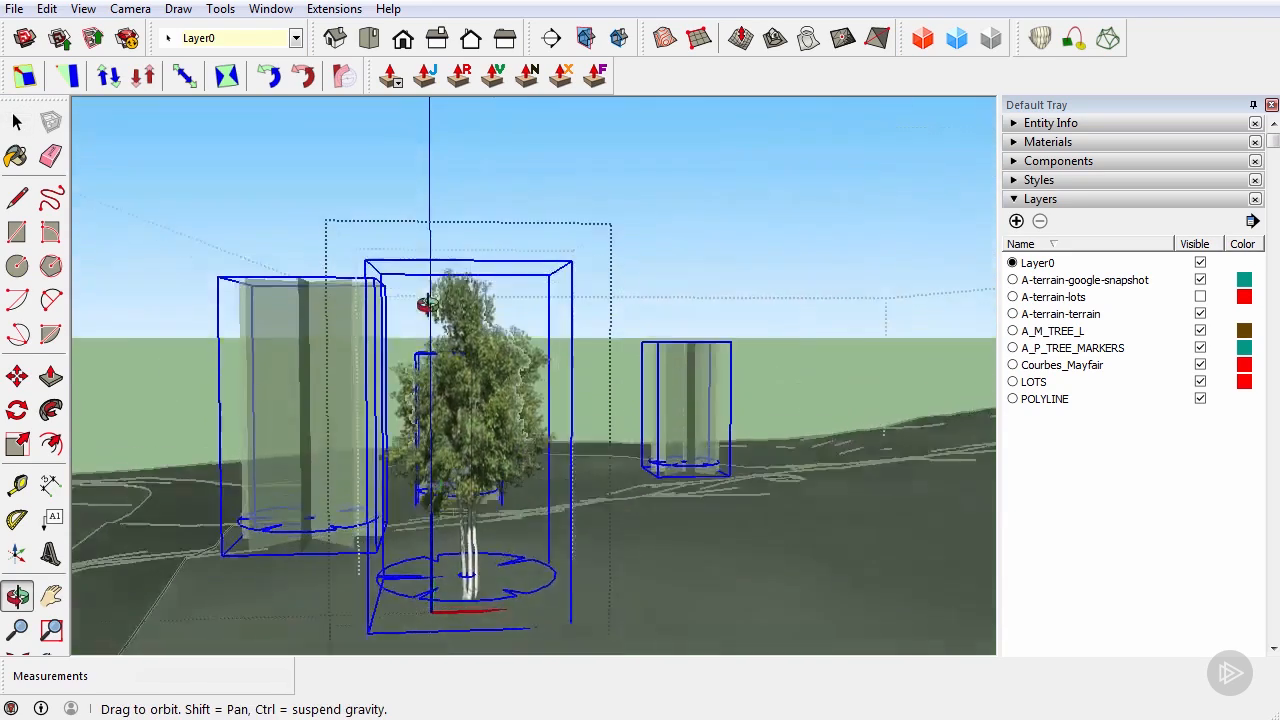
pyautogui.scroll(5, 560, 625)
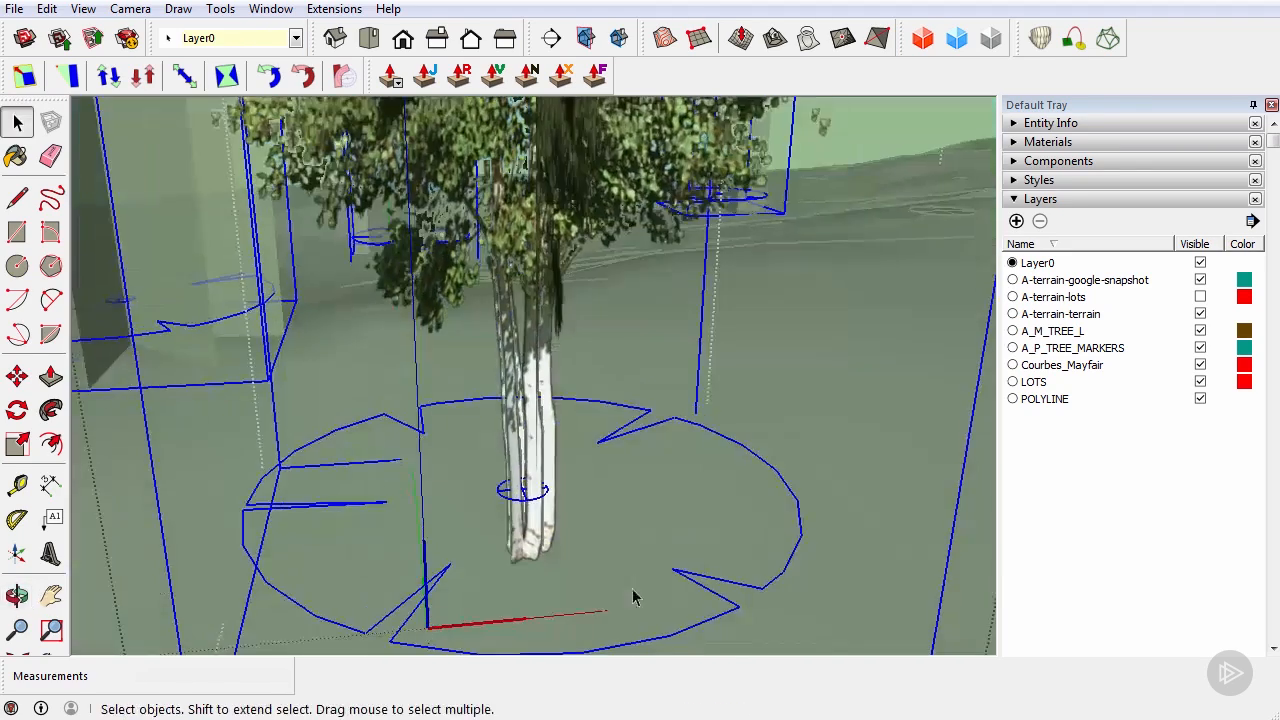
pyautogui.moveTo(394, 517); pyautogui.dragTo(848, 467, button='middle')
pyautogui.moveTo(781, 601); pyautogui.dragTo(571, 197, button='middle')
pyautogui.scroll(-5, 714, 500)
# Exit the tree component and hide the A_P_TREE_MARKERS layer
pyautogui.click(571, 197)
pyautogui.moveTo(645, 428); pyautogui.dragTo(606, 447, button='middle')
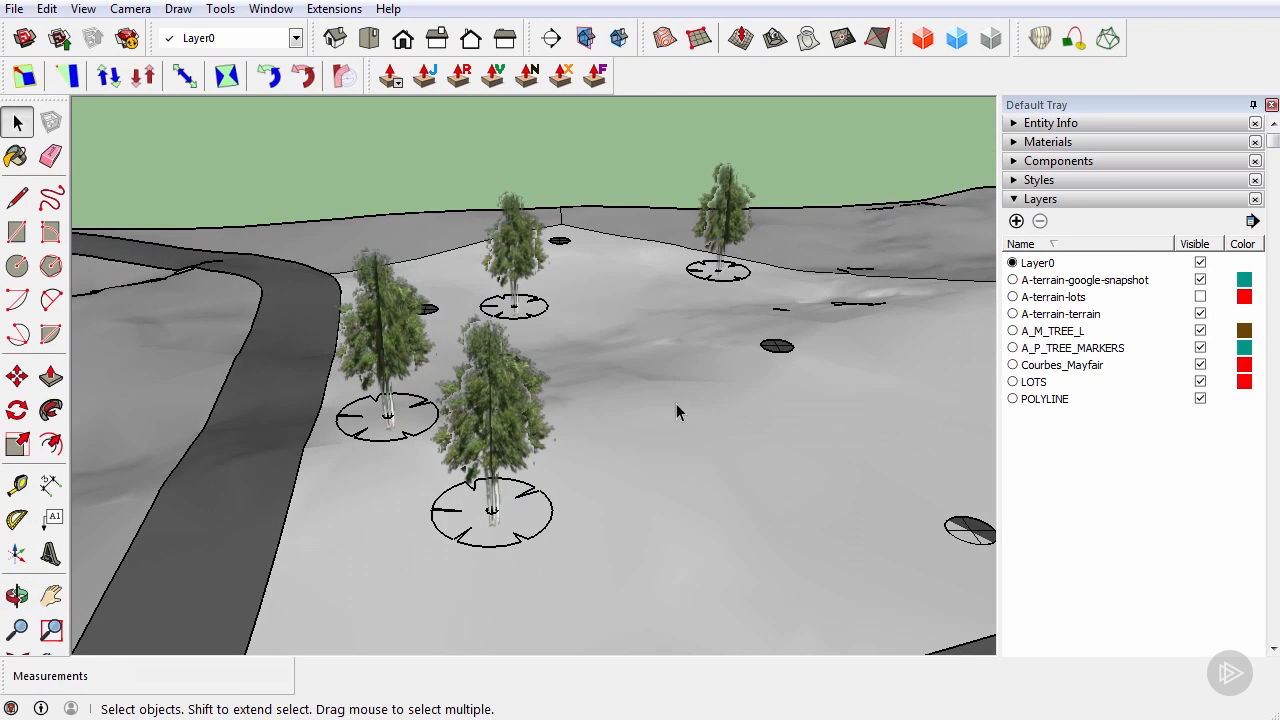
pyautogui.click(1200, 348)
pyautogui.moveTo(625, 380); pyautogui.dragTo(596, 419, button='middle')
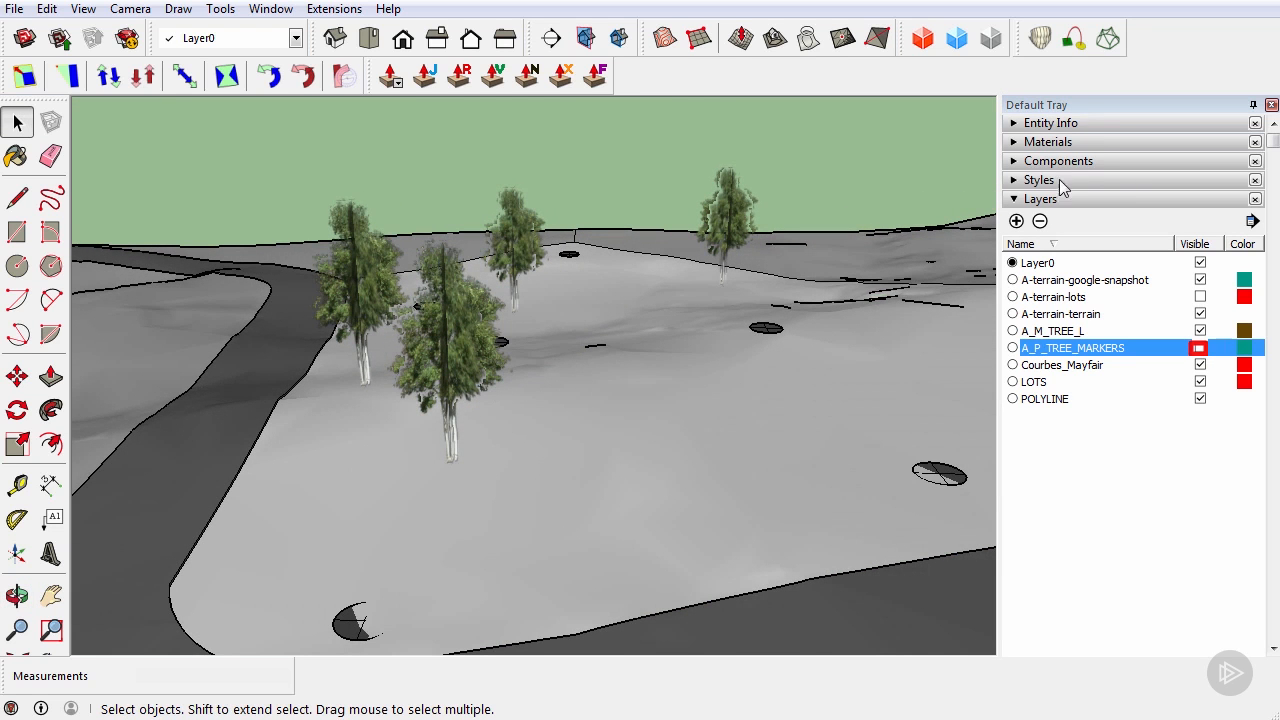
# Add a scene in the Scenes panel and name it Master
pyautogui.click(1016, 199)
pyautogui.click(1016, 237)
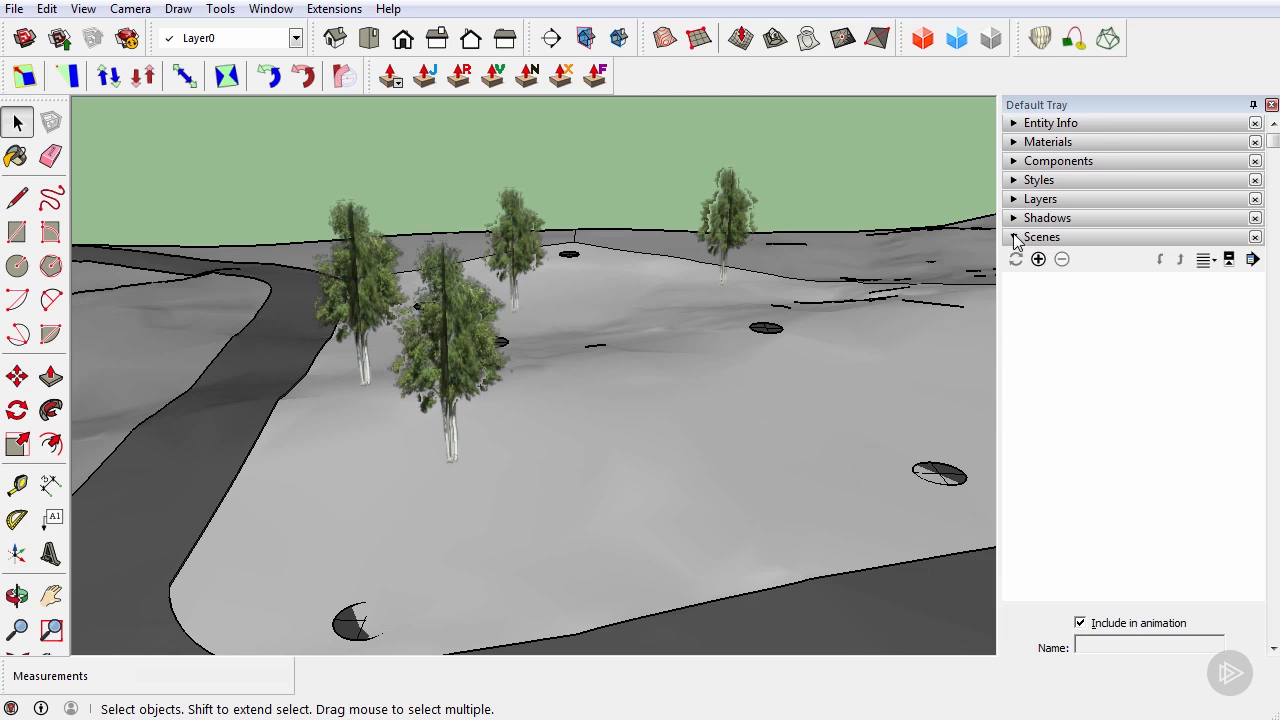
pyautogui.click(1038, 260)
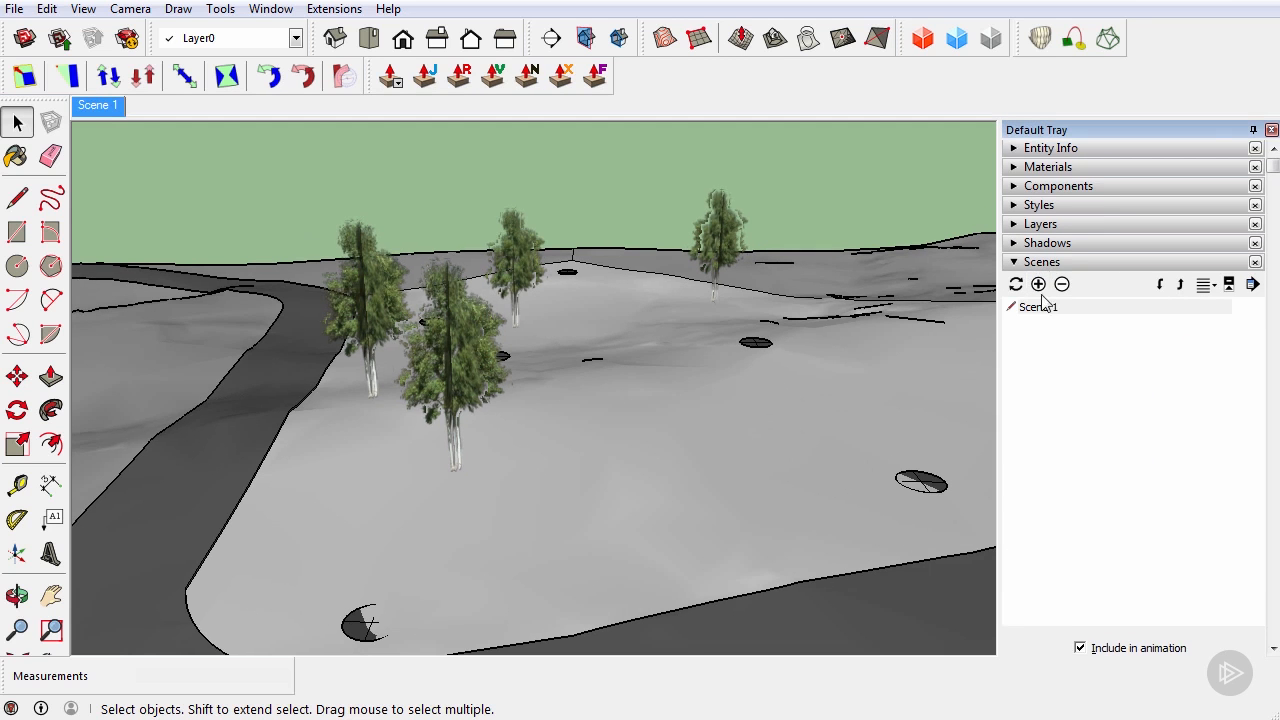
pyautogui.scroll(-5, 1180, 300)
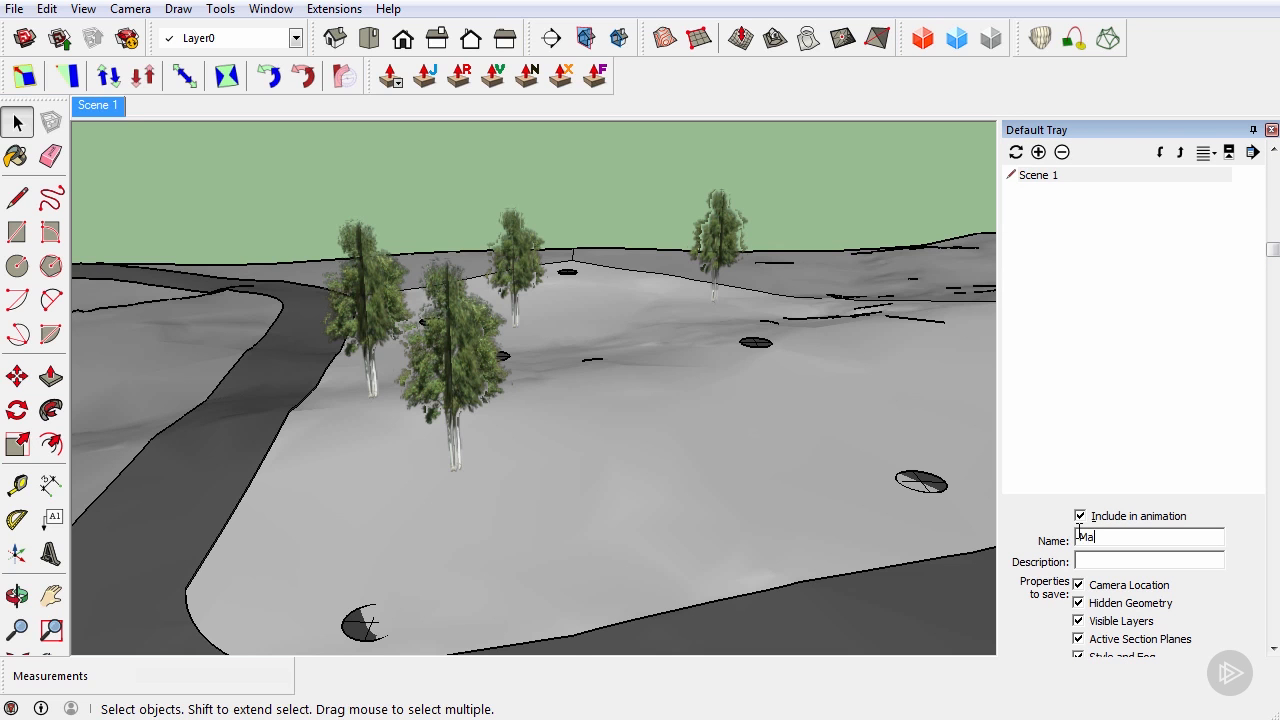
pyautogui.press('Return')
# Orbit and zoom to a higher view of the terrain and its birch trees
pyautogui.moveTo(605, 435); pyautogui.dragTo(638, 462, button='middle')
pyautogui.scroll(-3, 638, 462)
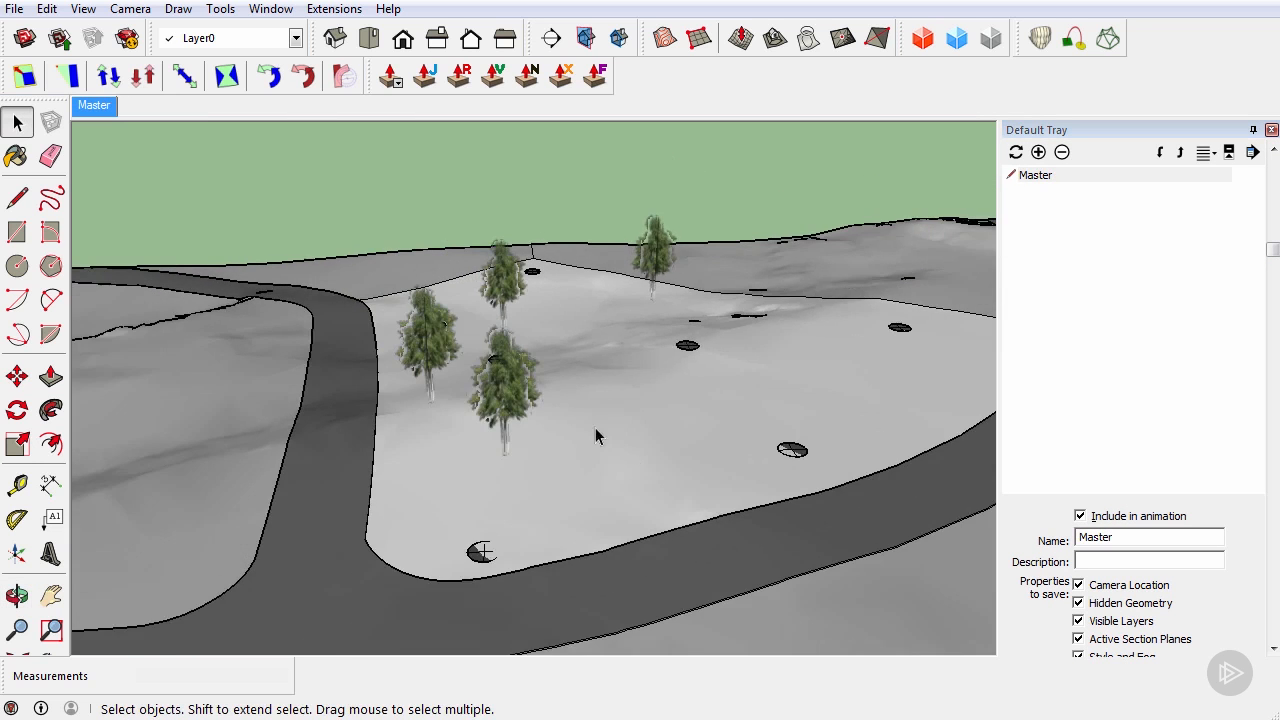
pyautogui.scroll(3, 480, 305)
pyautogui.moveTo(554, 372); pyautogui.dragTo(500, 420, button='middle')
pyautogui.scroll(-3, 500, 420)
pyautogui.scroll(3, 685, 403)
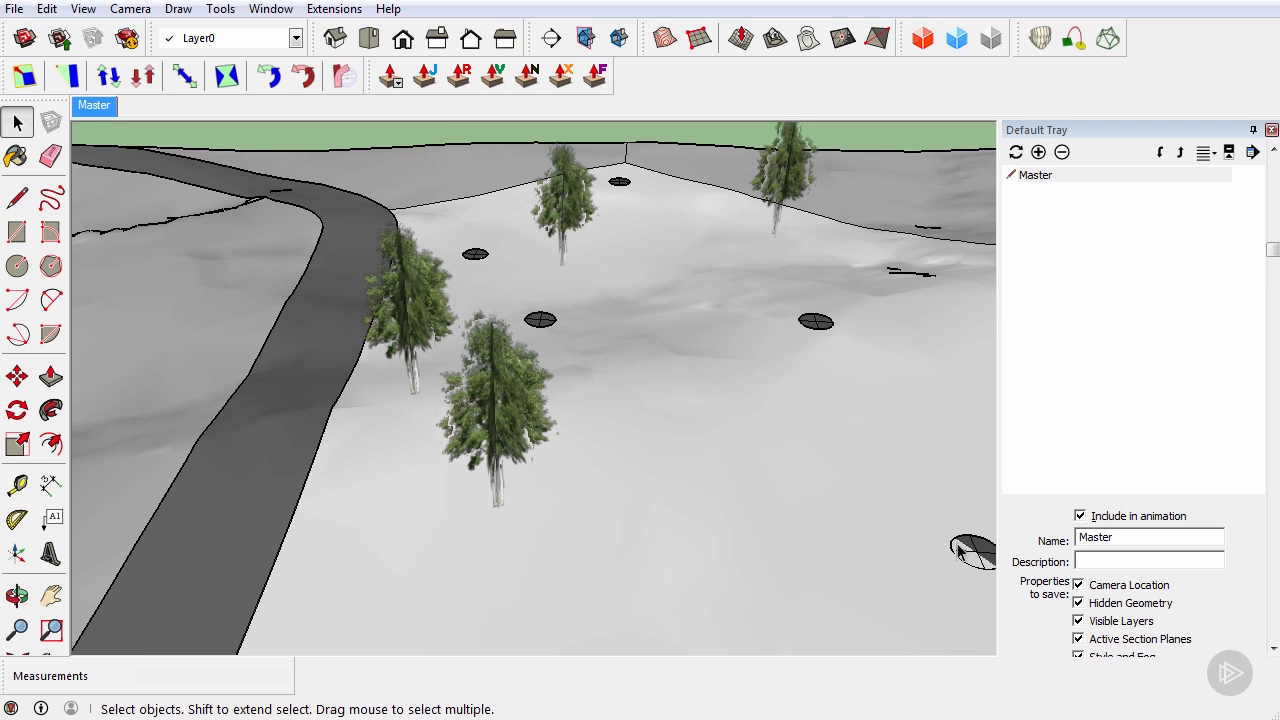
# Add a second scene named Site_Layout
pyautogui.click(1038, 152)
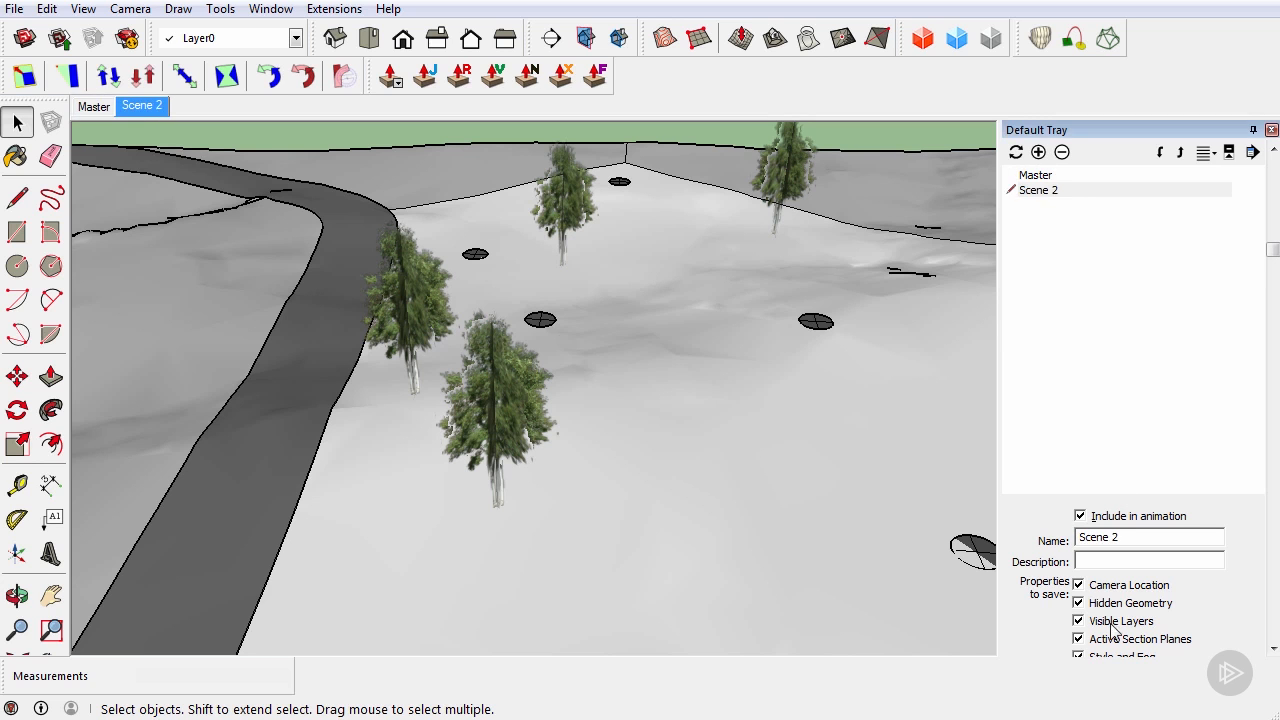
pyautogui.moveTo(1146, 539); pyautogui.dragTo(977, 530)
pyautogui.write('Site_Layout')
pyautogui.press('Return')
# Switch to a top-down parallel-projection view of the site and collapse the Scenes panel
pyautogui.moveTo(886, 523); pyautogui.dragTo(509, 420, button='middle')
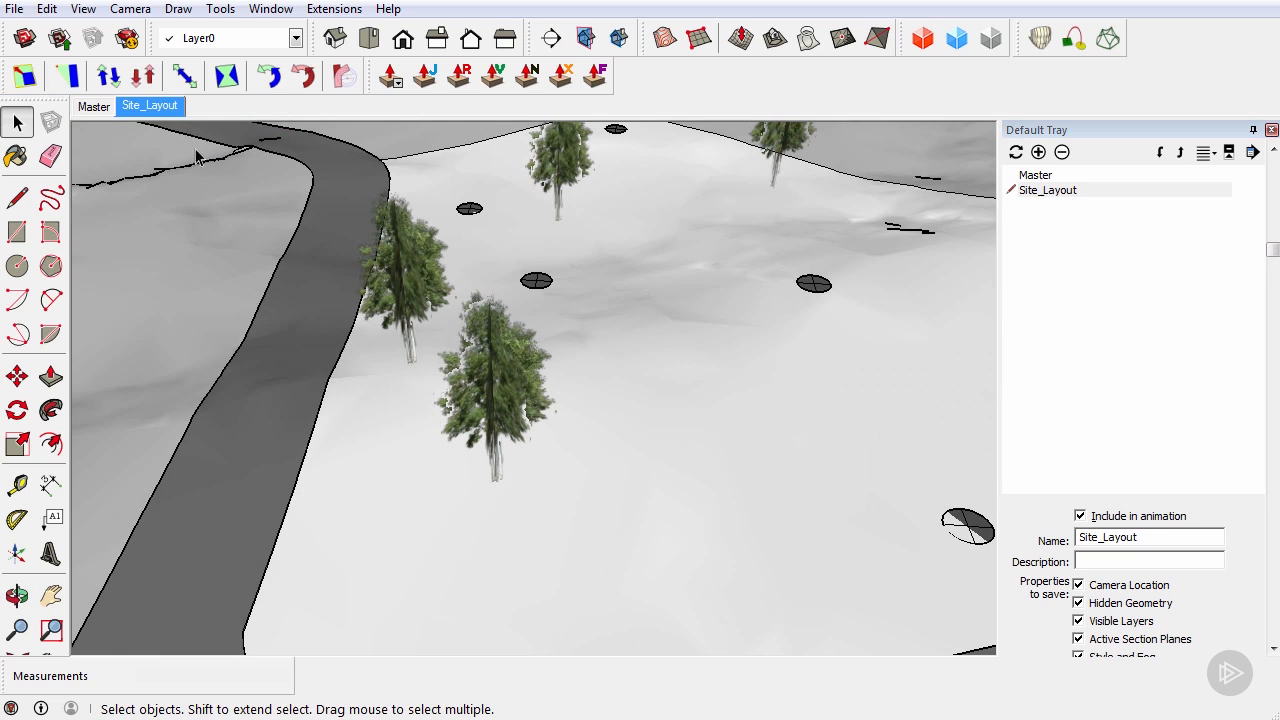
pyautogui.click(377, 42)
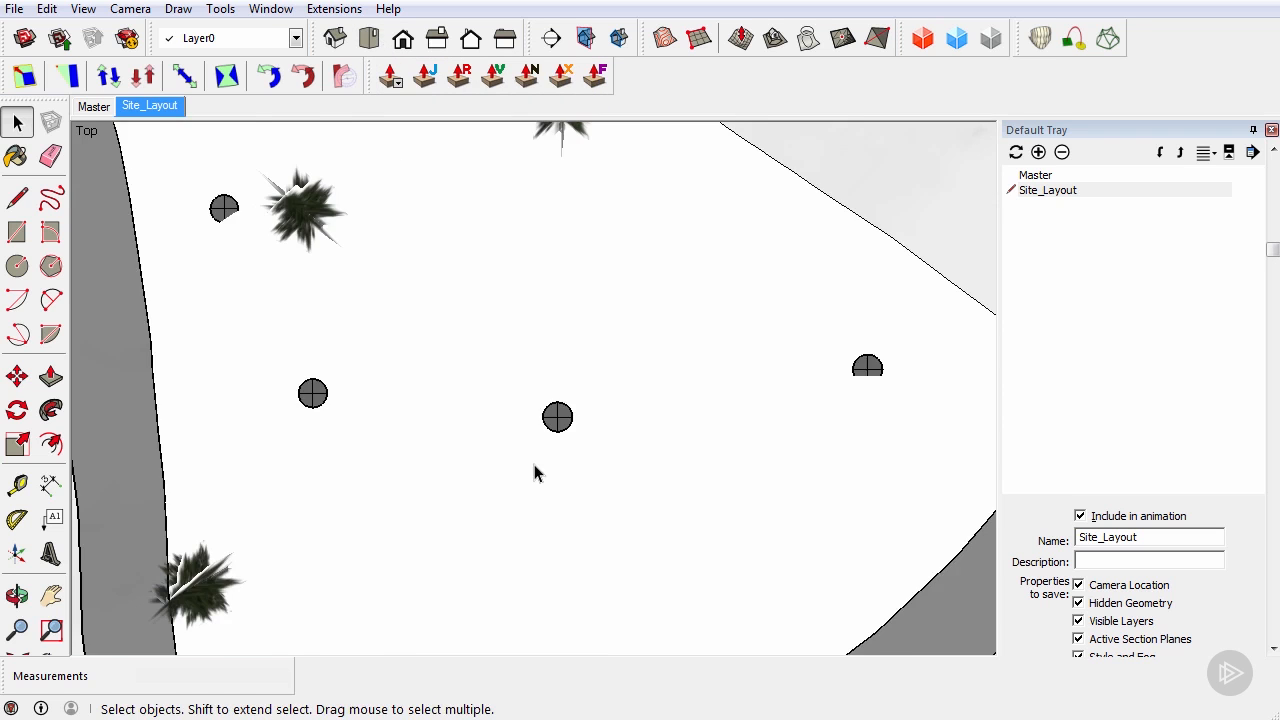
pyautogui.scroll(-4, 535, 474)
pyautogui.scroll(2, 434, 556)
pyautogui.click(131, 9)
pyautogui.click(82, 108)
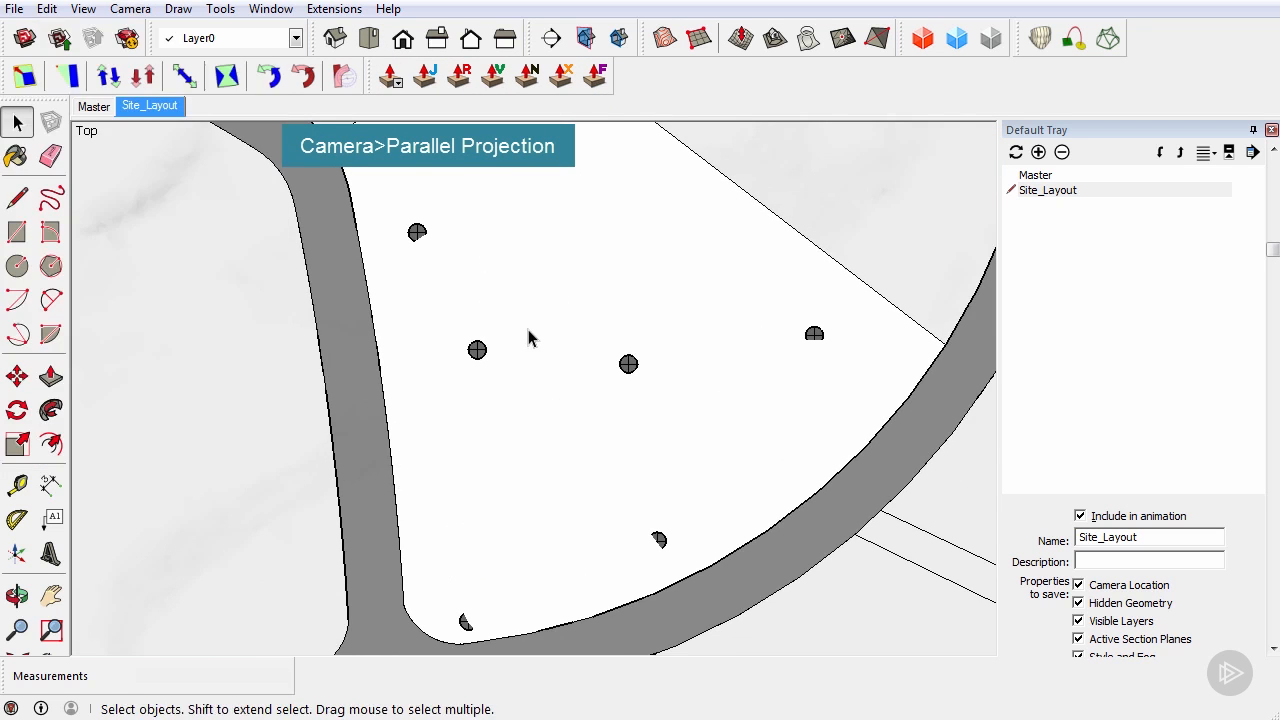
pyautogui.scroll(-1, 529, 337)
pyautogui.scroll(1, 491, 380)
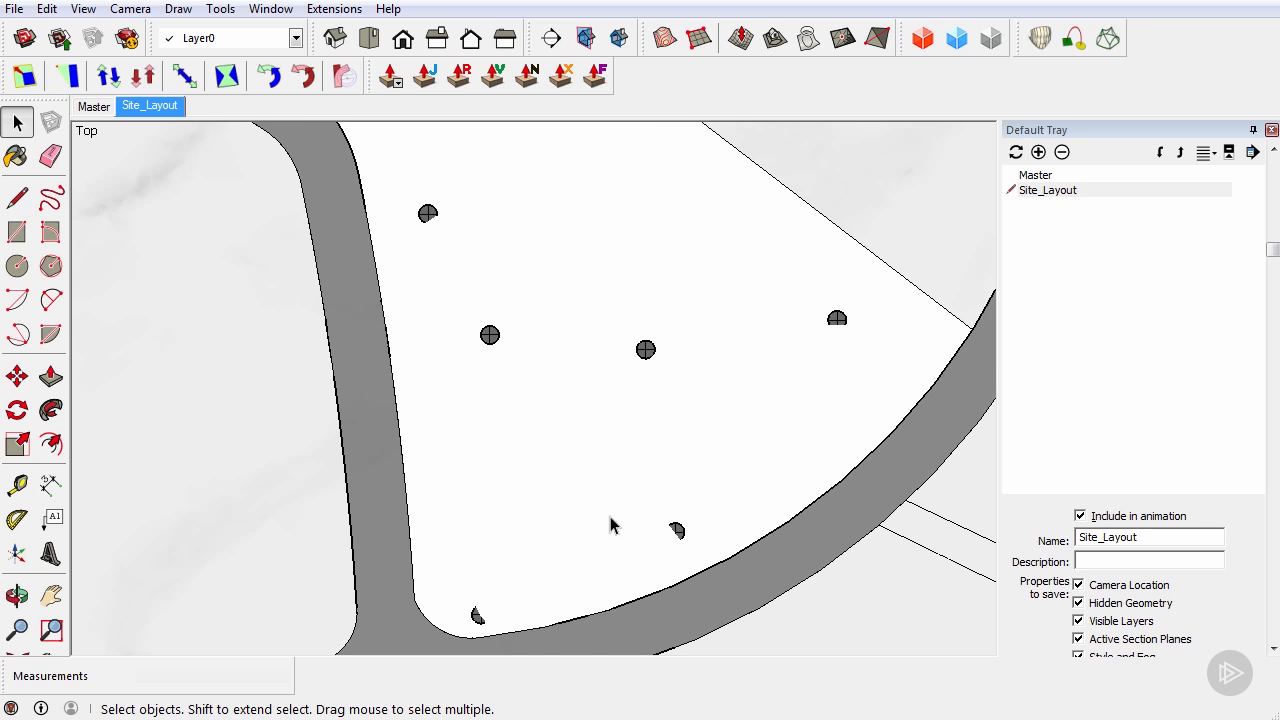
pyautogui.scroll(-1, 640, 503)
pyautogui.scroll(-2, 630, 491)
pyautogui.scroll(2, 560, 406)
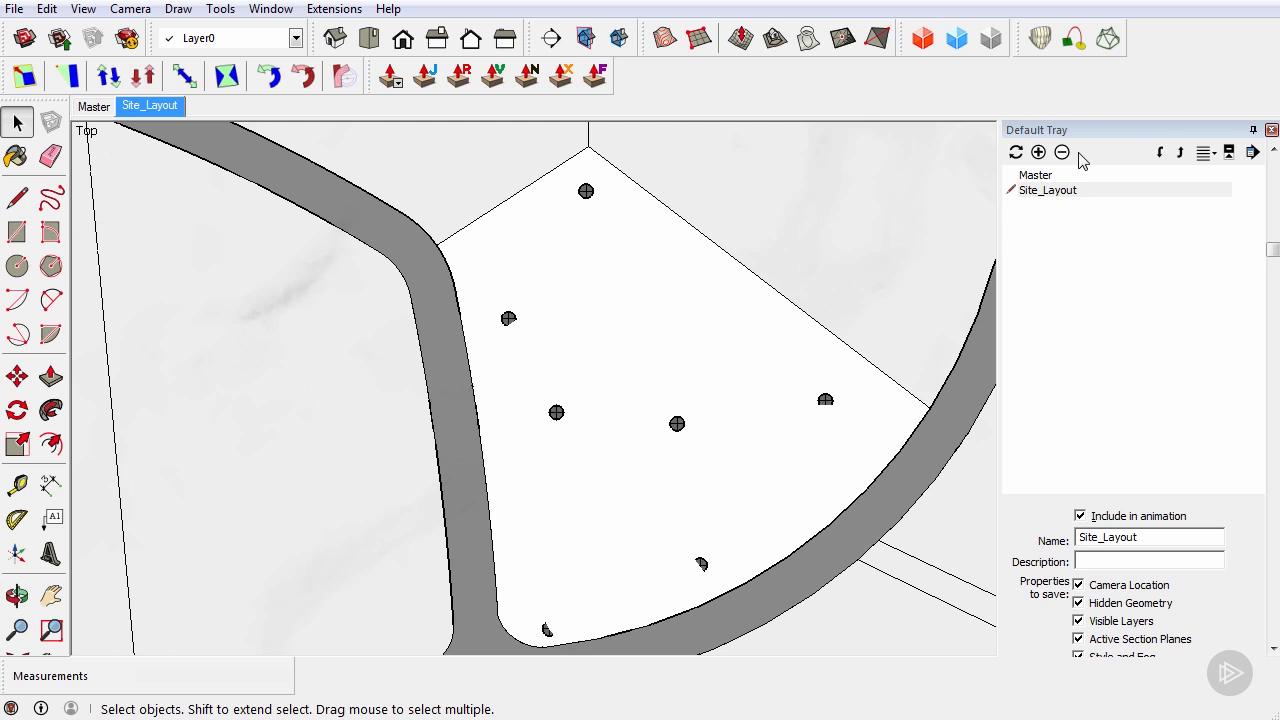
pyautogui.scroll(3, 1100, 280)
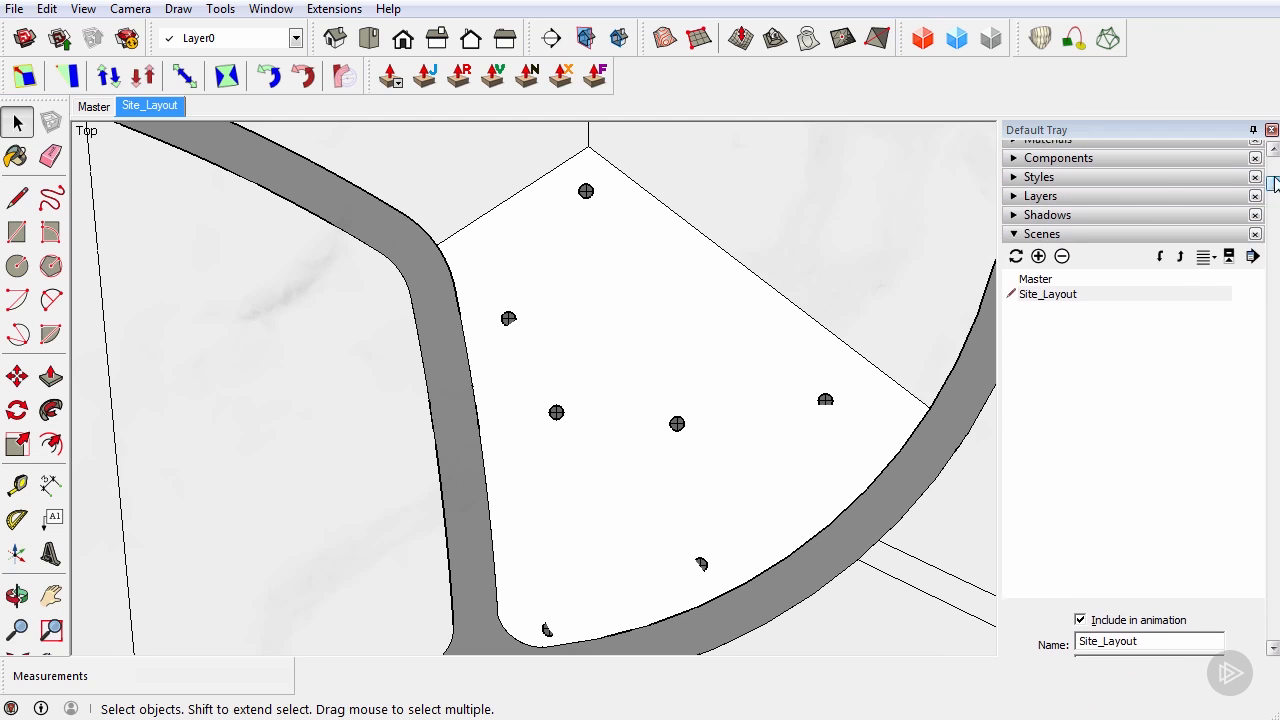
pyautogui.click(1020, 243)
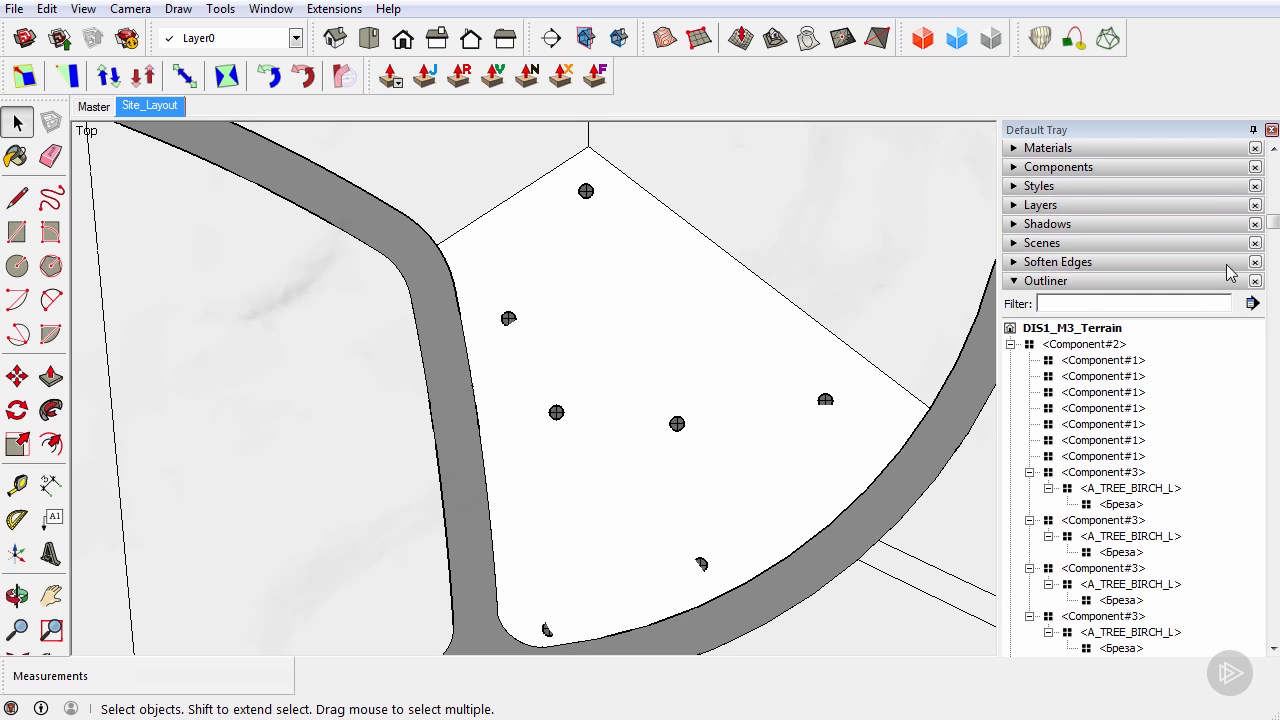
# Make the A_P_TREE_MARKERS layer visible again and update the Site_Layout scene with it
pyautogui.click(1014, 281)
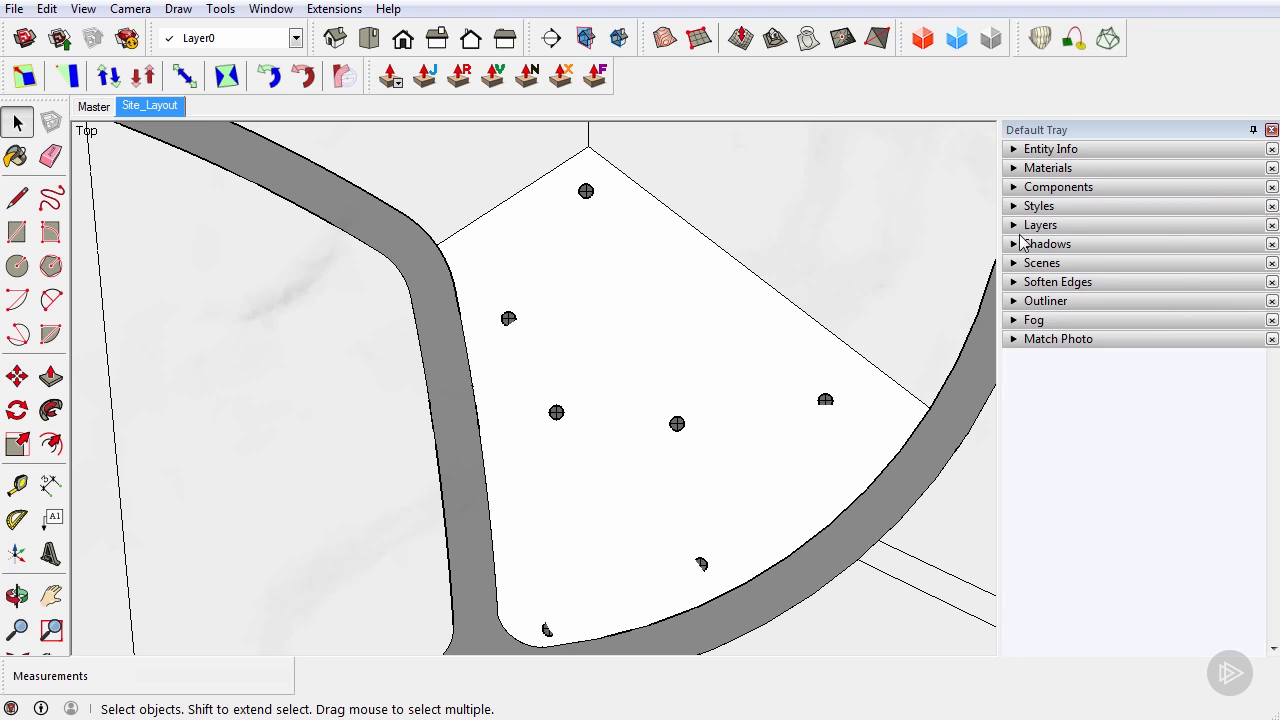
pyautogui.click(1015, 226)
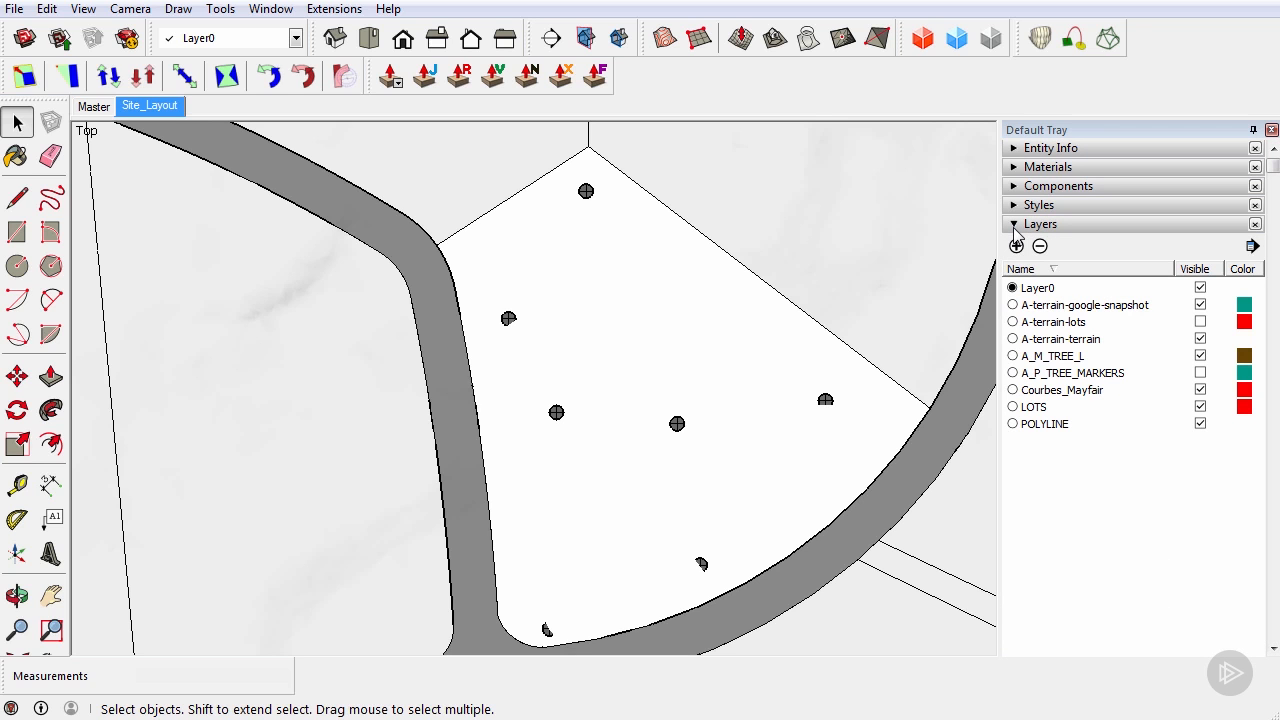
pyautogui.click(1200, 373)
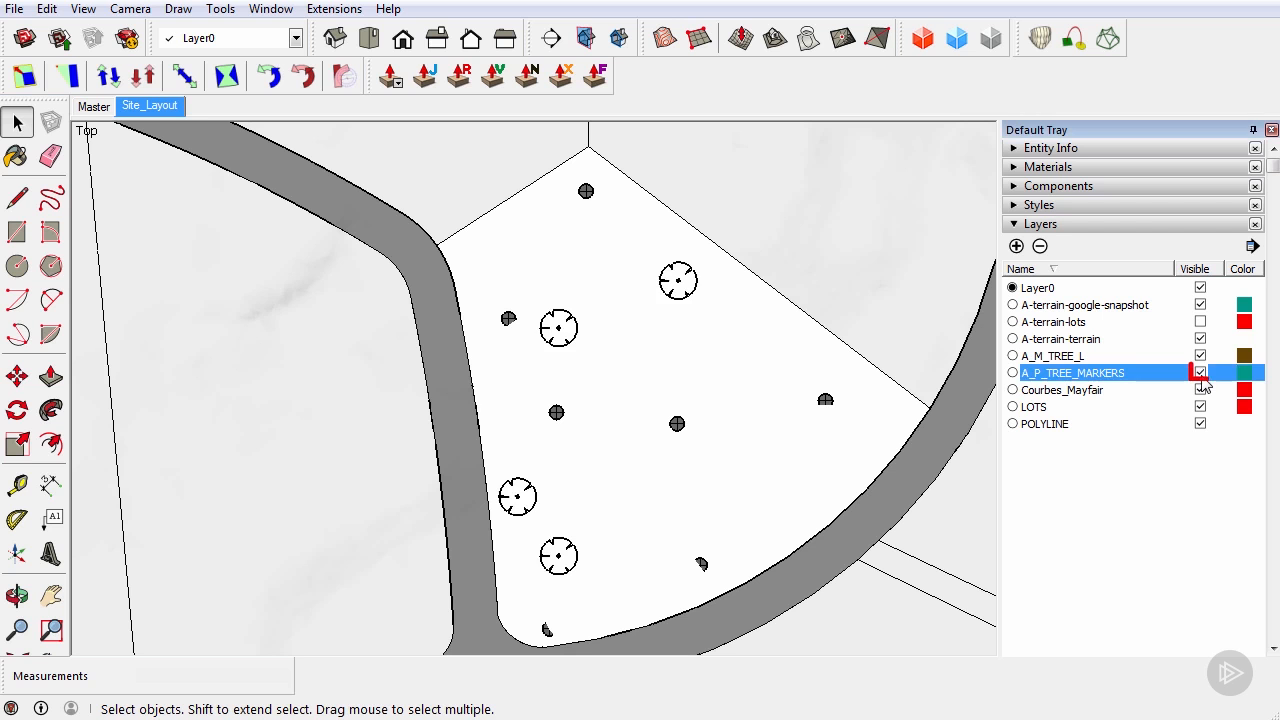
pyautogui.rightClick(165, 115)
pyautogui.click(216, 197)
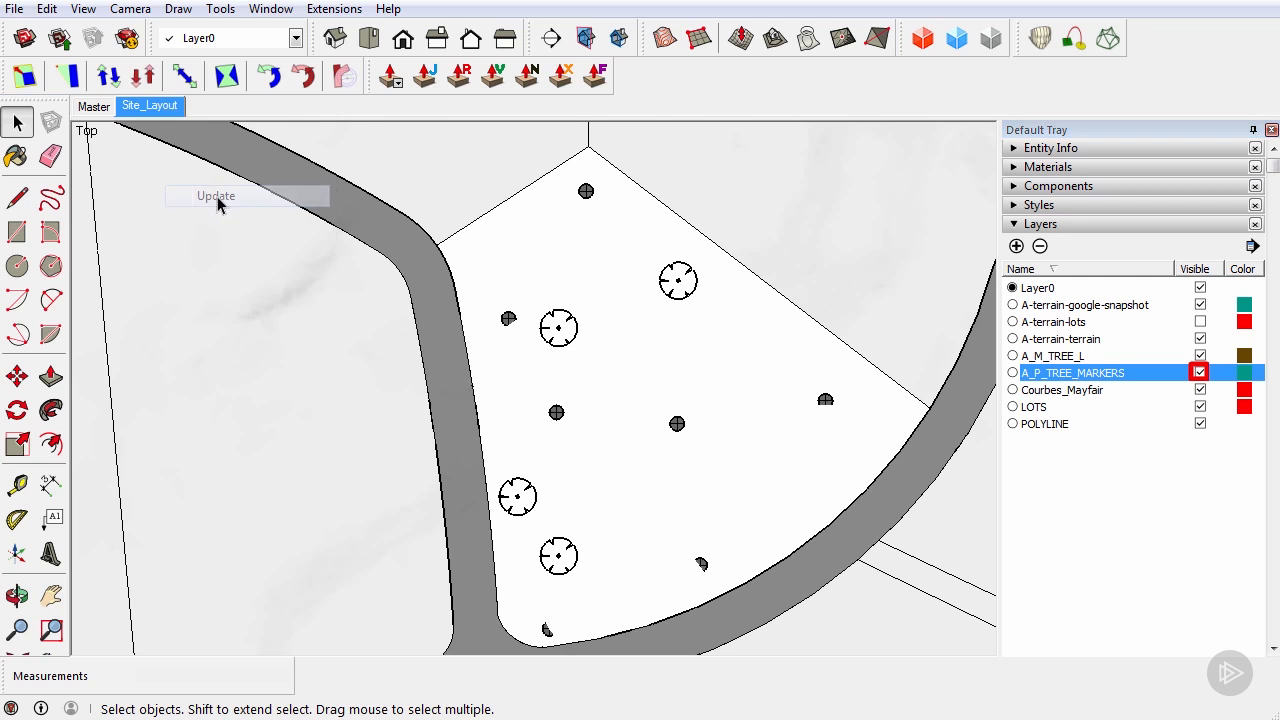
# Zoom in and out across the plan view to check the tree marker positions
pyautogui.scroll(8, 539, 610)
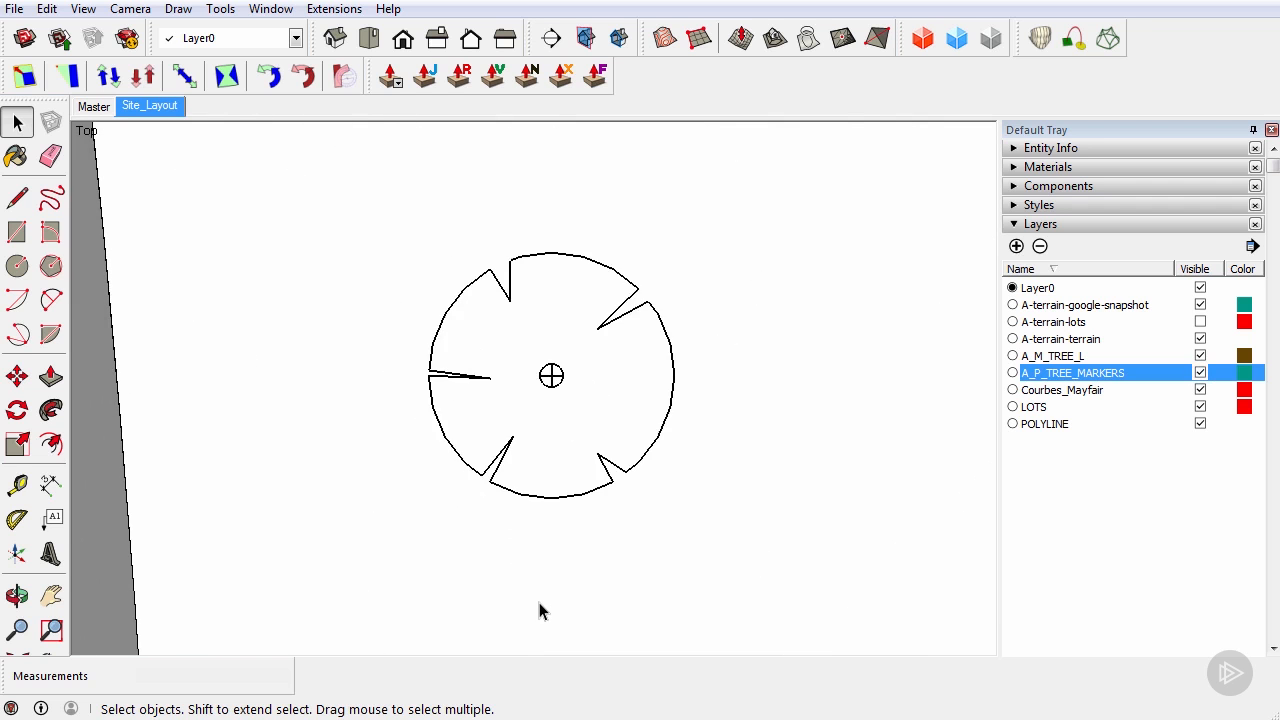
pyautogui.scroll(-4, 539, 610)
pyautogui.scroll(4, 549, 403)
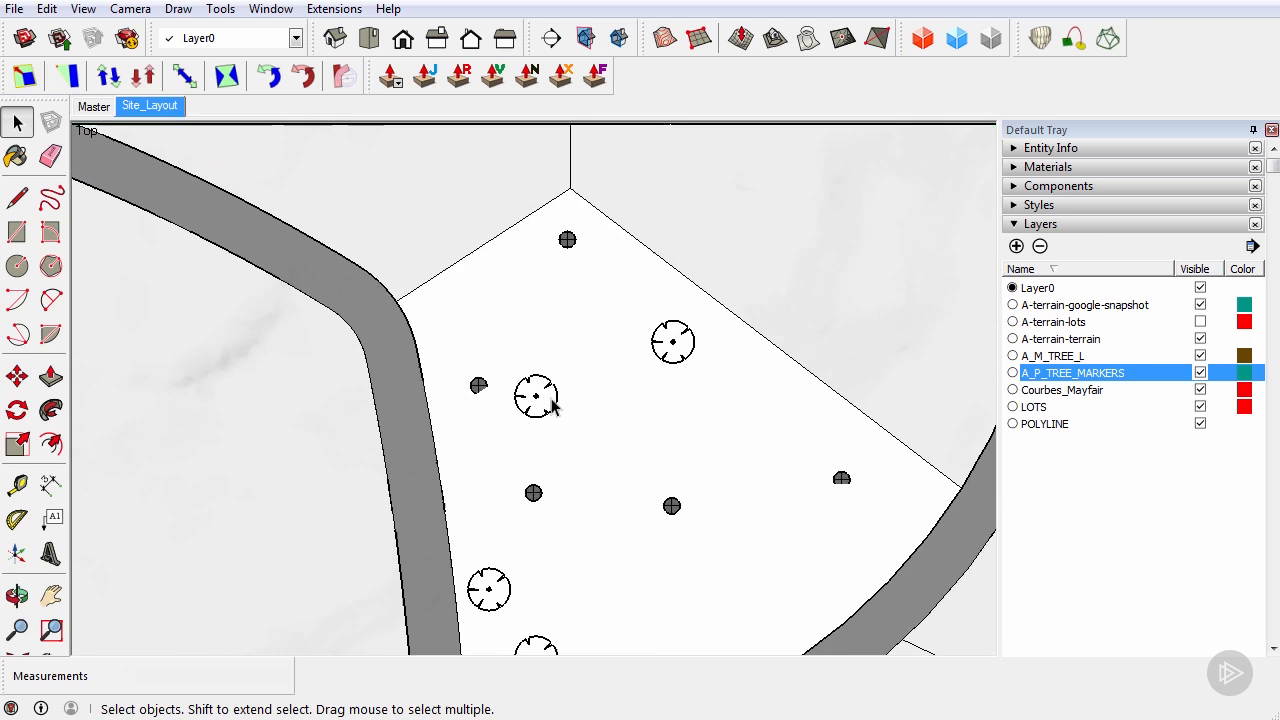
pyautogui.scroll(3, 549, 403)
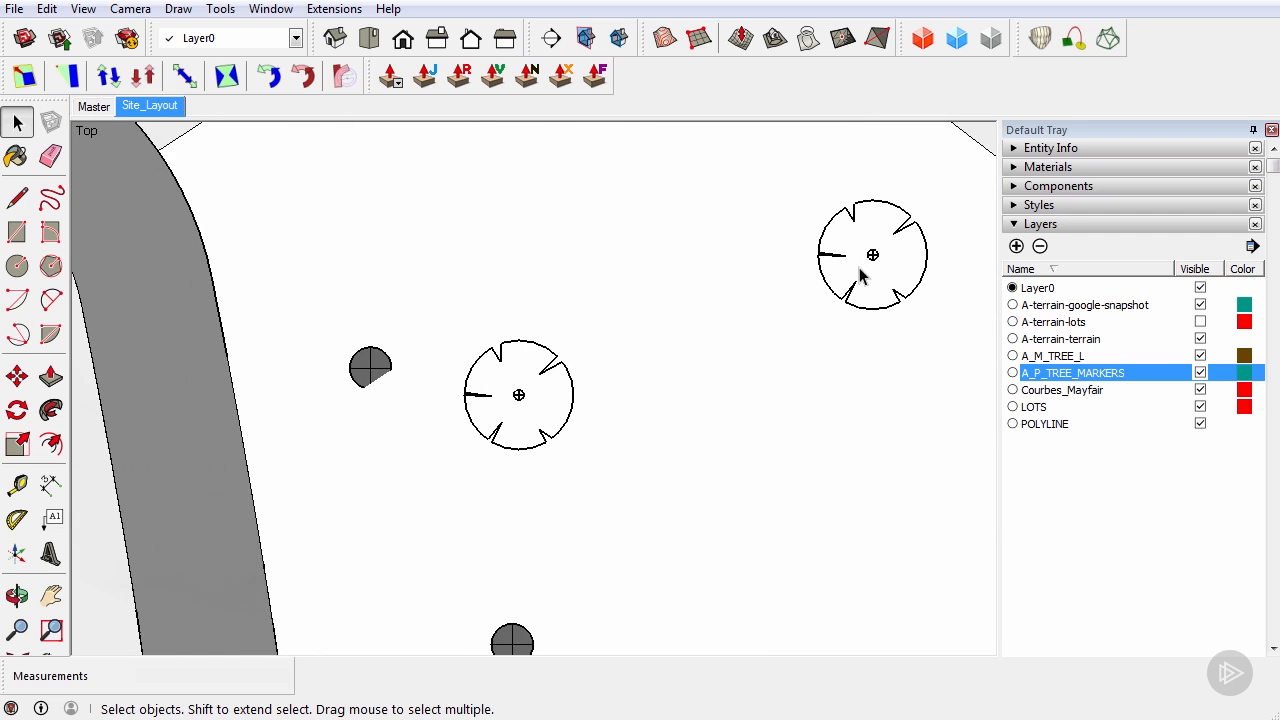
pyautogui.scroll(-6, 860, 275)
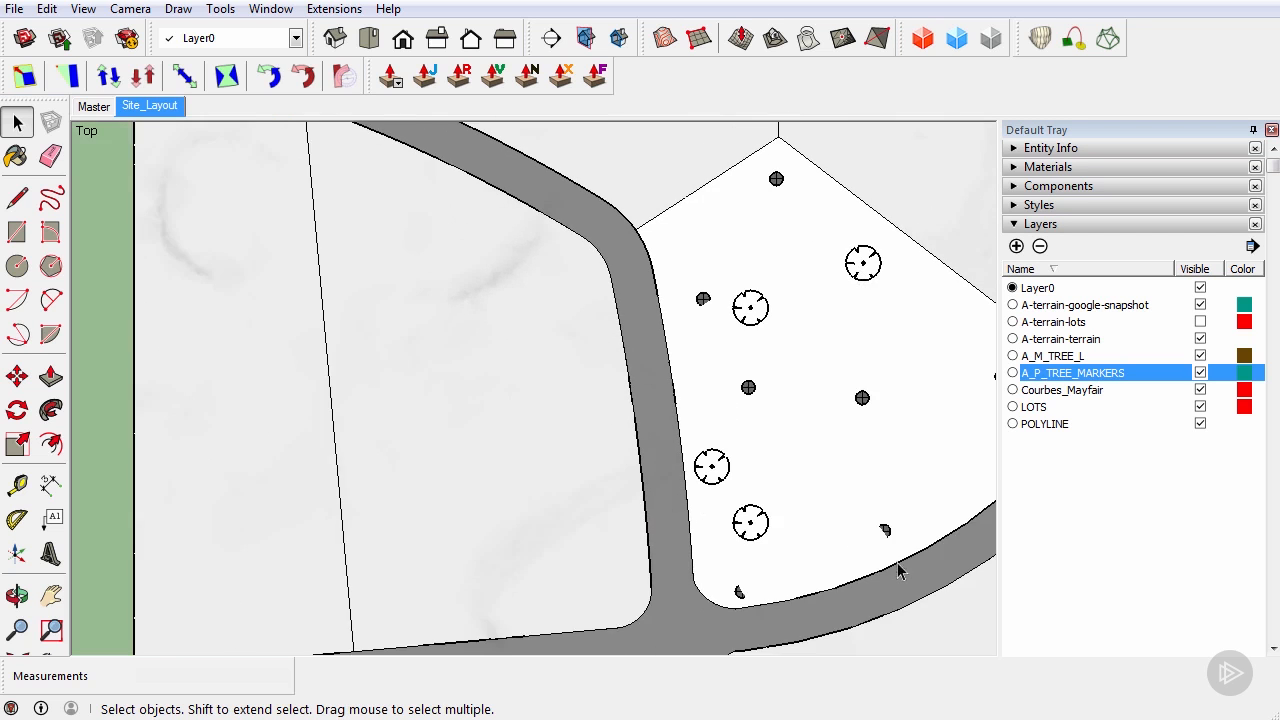
pyautogui.scroll(3, 760, 530)
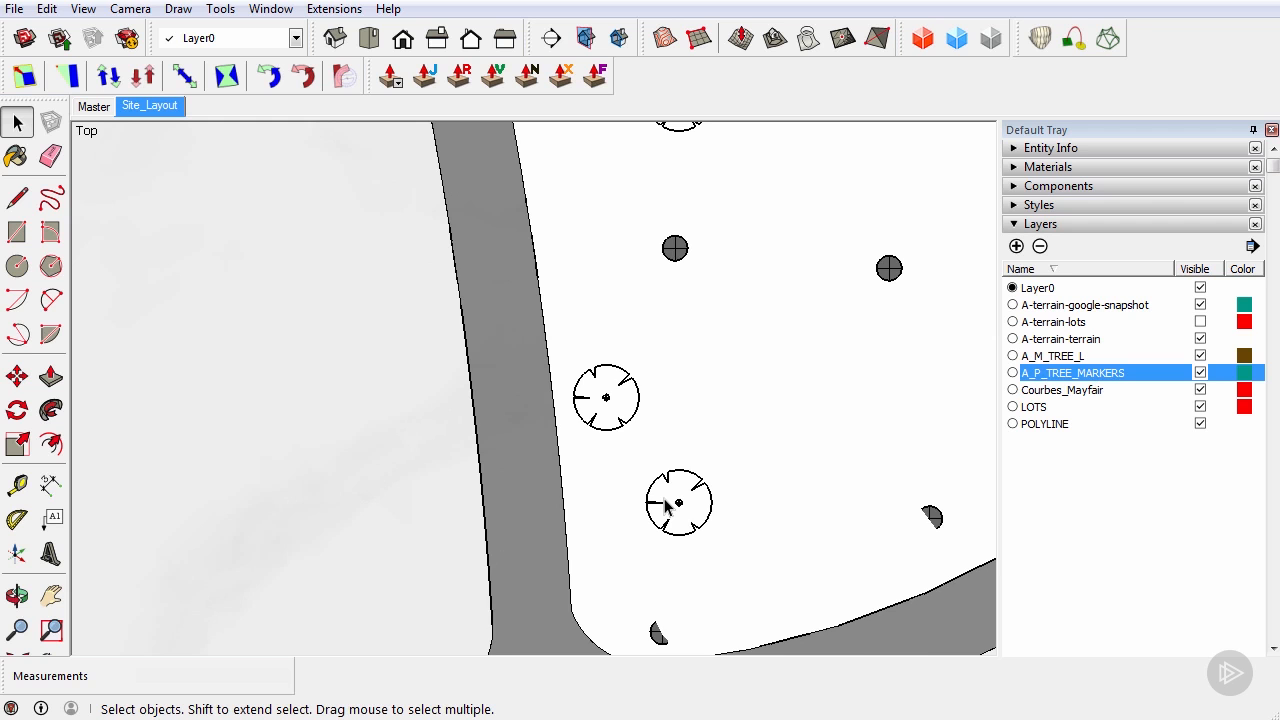
pyautogui.scroll(-3, 672, 505)
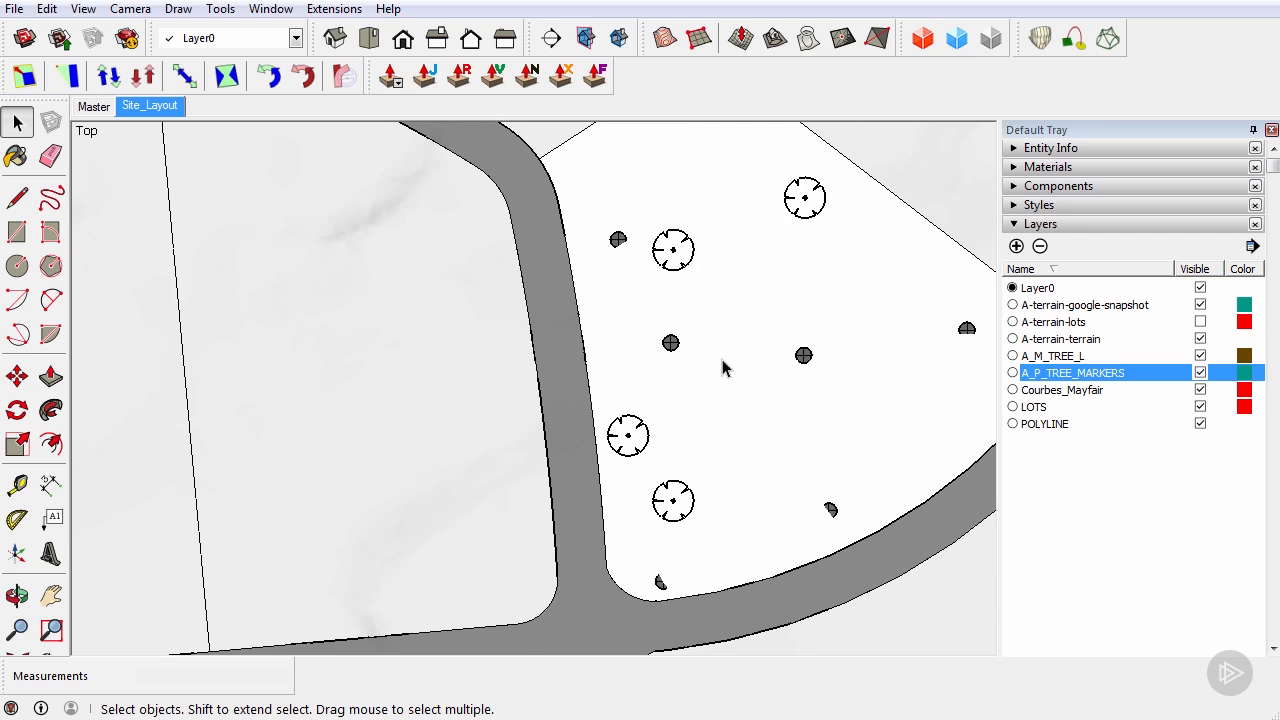
pyautogui.scroll(3, 726, 366)
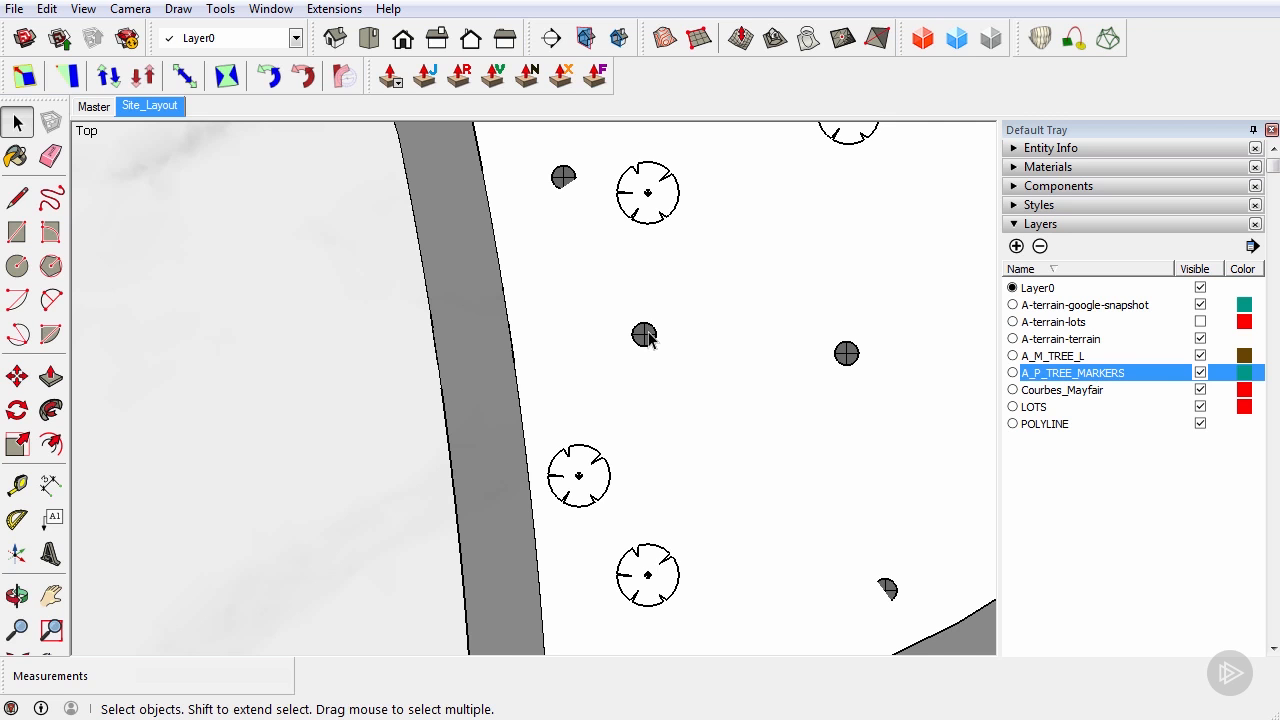
pyautogui.scroll(-4, 645, 335)
pyautogui.scroll(2, 645, 335)
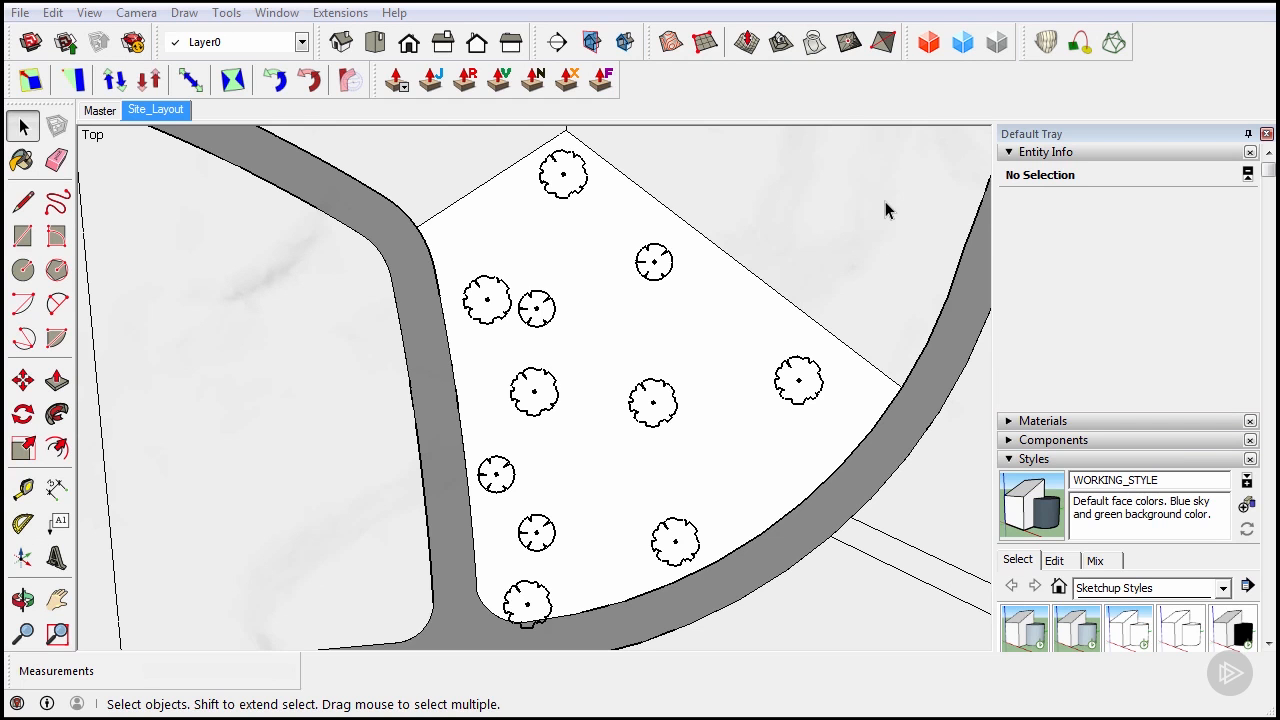
# Flip between the Master and Site_Layout scenes, zooming the plan, and finish on Master
pyautogui.click(100, 110)
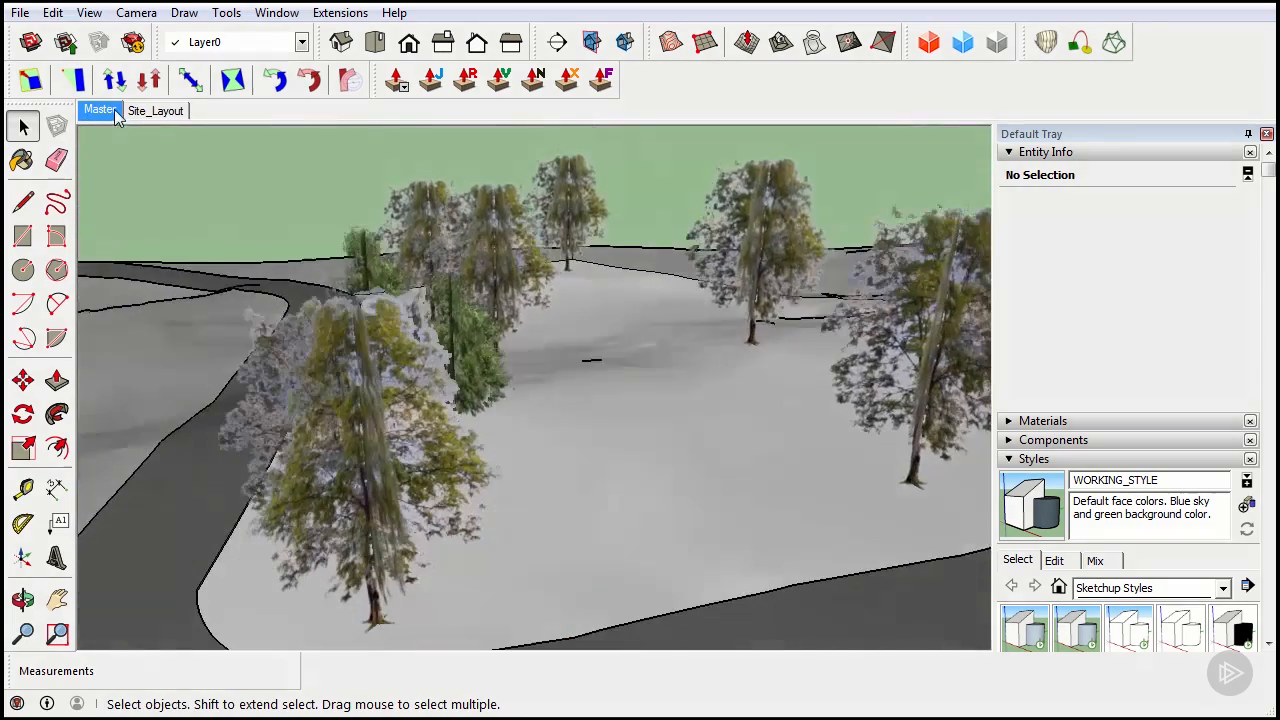
pyautogui.click(161, 112)
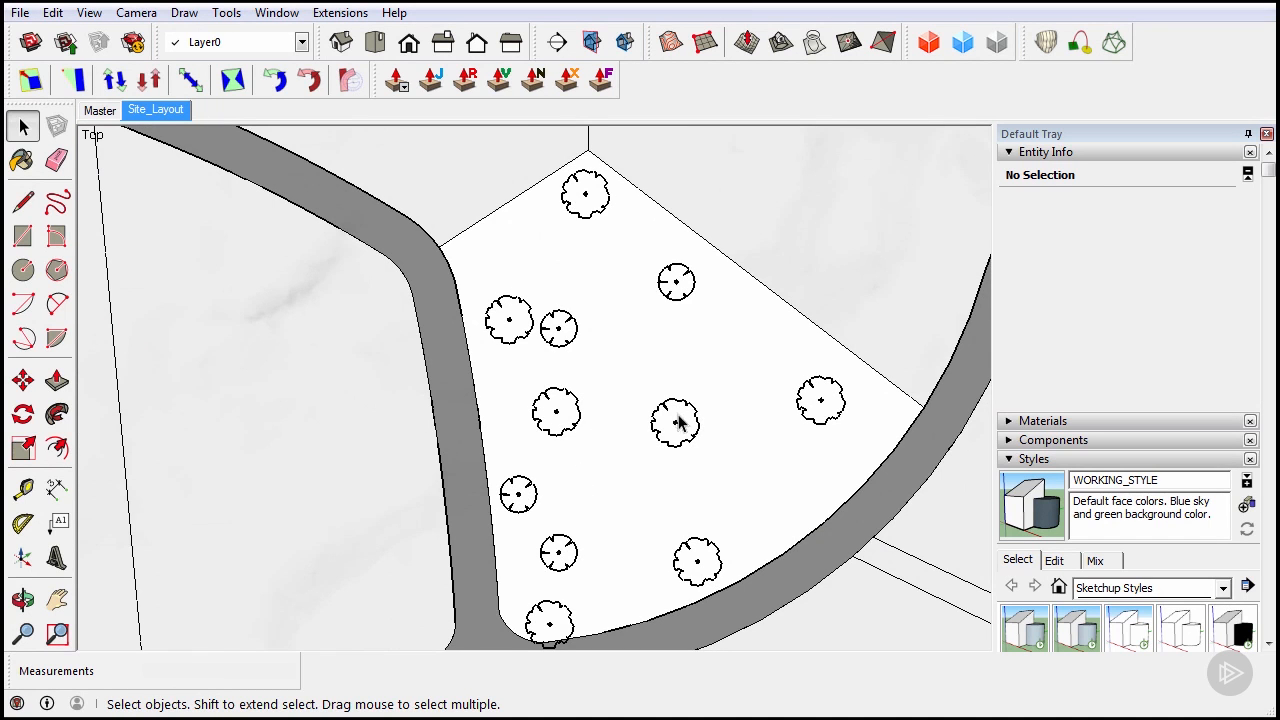
pyautogui.scroll(3, 677, 423)
pyautogui.scroll(4, 677, 423)
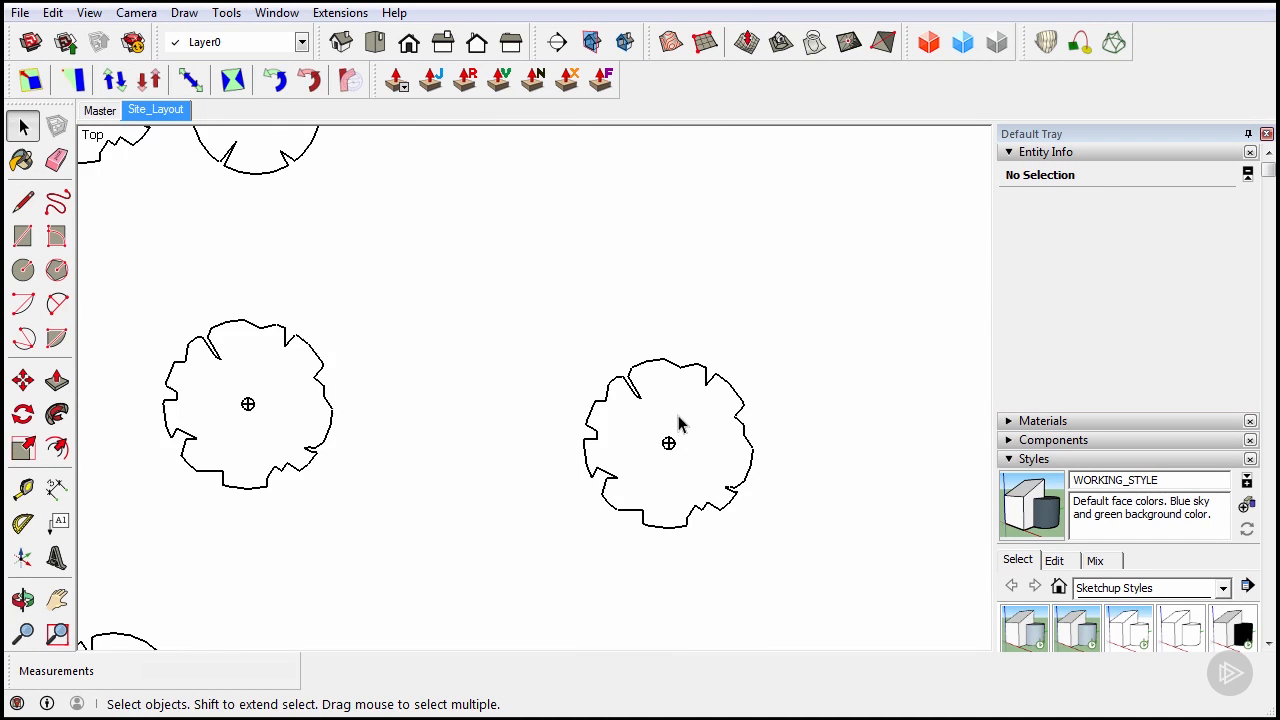
pyautogui.click(104, 110)
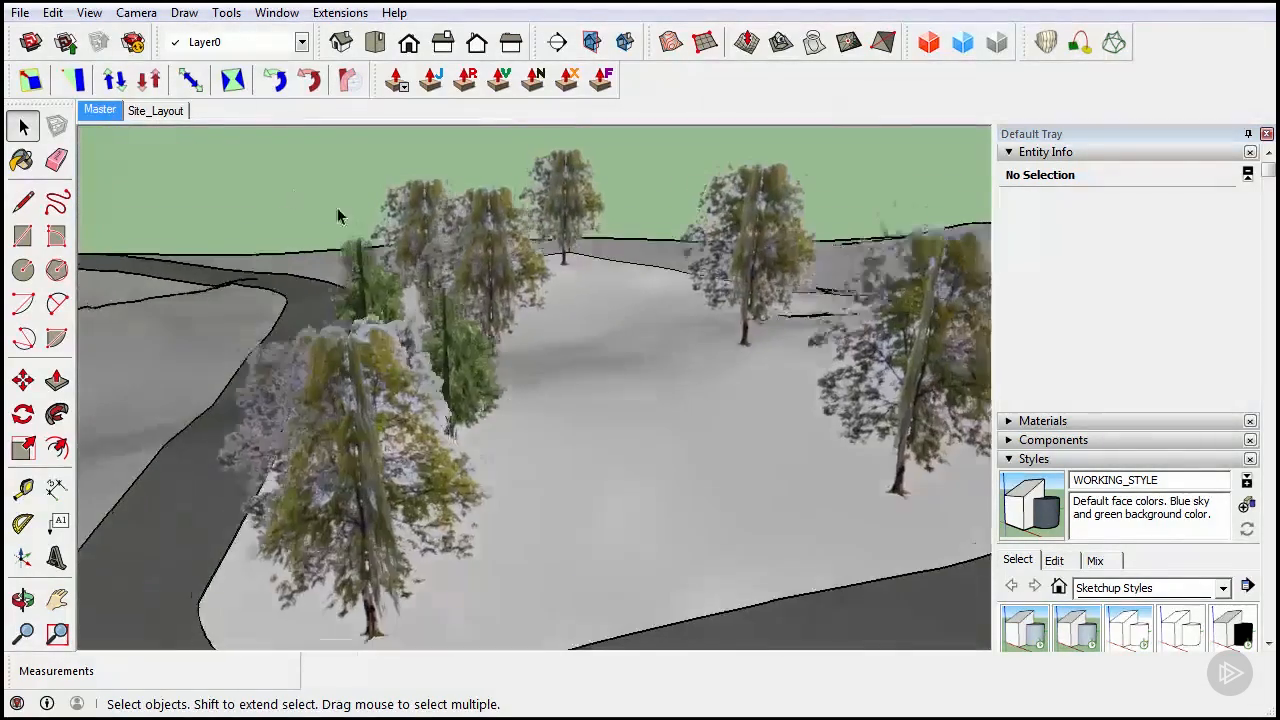
# Orbit, zoom and pan down to a low, close view among the birch trees on the terrain
pyautogui.moveTo(705, 362); pyautogui.dragTo(330, 512, button='middle')
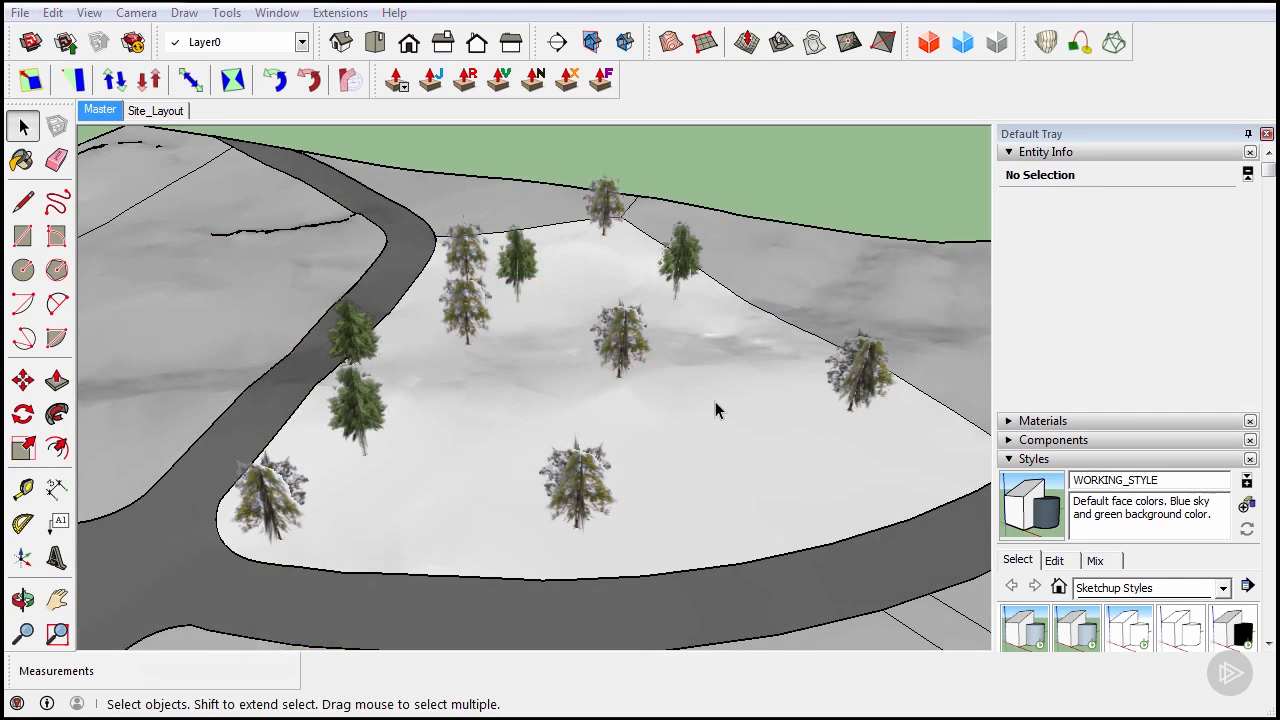
pyautogui.moveTo(715, 402); pyautogui.dragTo(728, 350, button='middle')
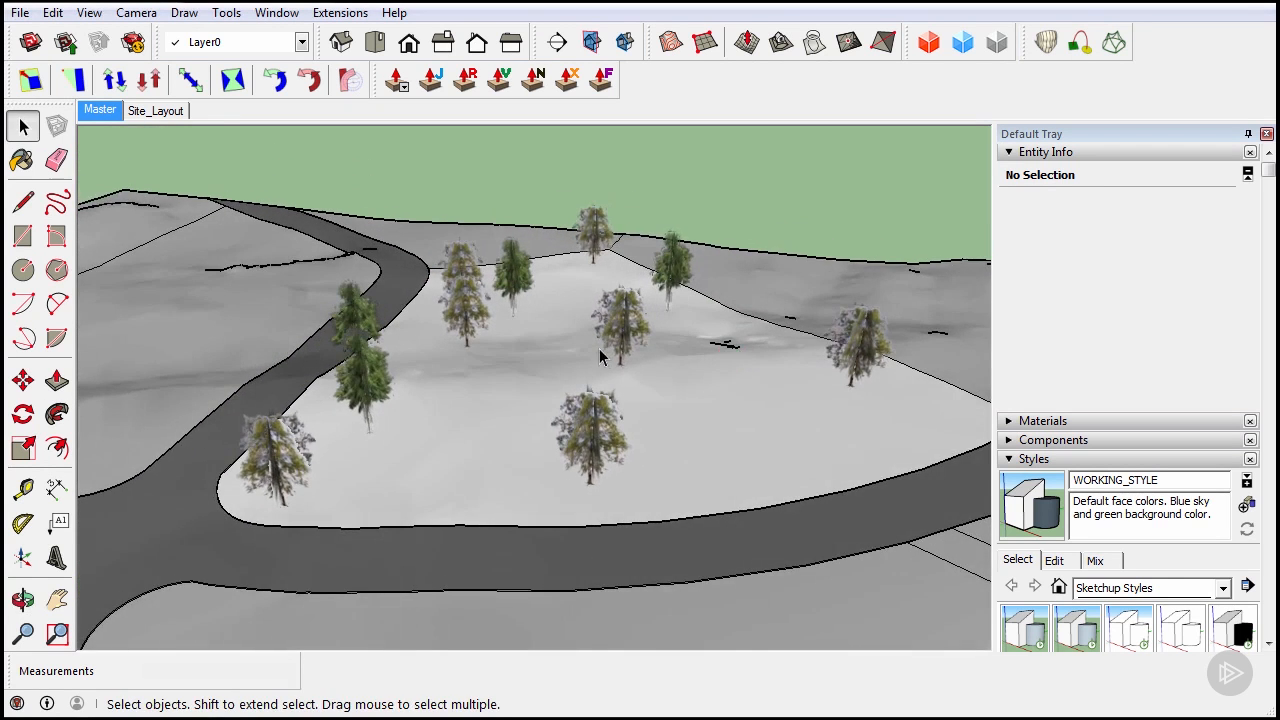
pyautogui.scroll(3, 600, 351)
pyautogui.moveTo(607, 421); pyautogui.dragTo(540, 280, button='middle')
pyautogui.scroll(3, 561, 498)
pyautogui.keyDown('shift'); pyautogui.moveTo(561, 498); pyautogui.dragTo(565, 434, button='middle'); pyautogui.keyUp('shift')
# Inside the terrain group, scale one tree to 1.3 times its height
pyautogui.doubleClick(565, 434)
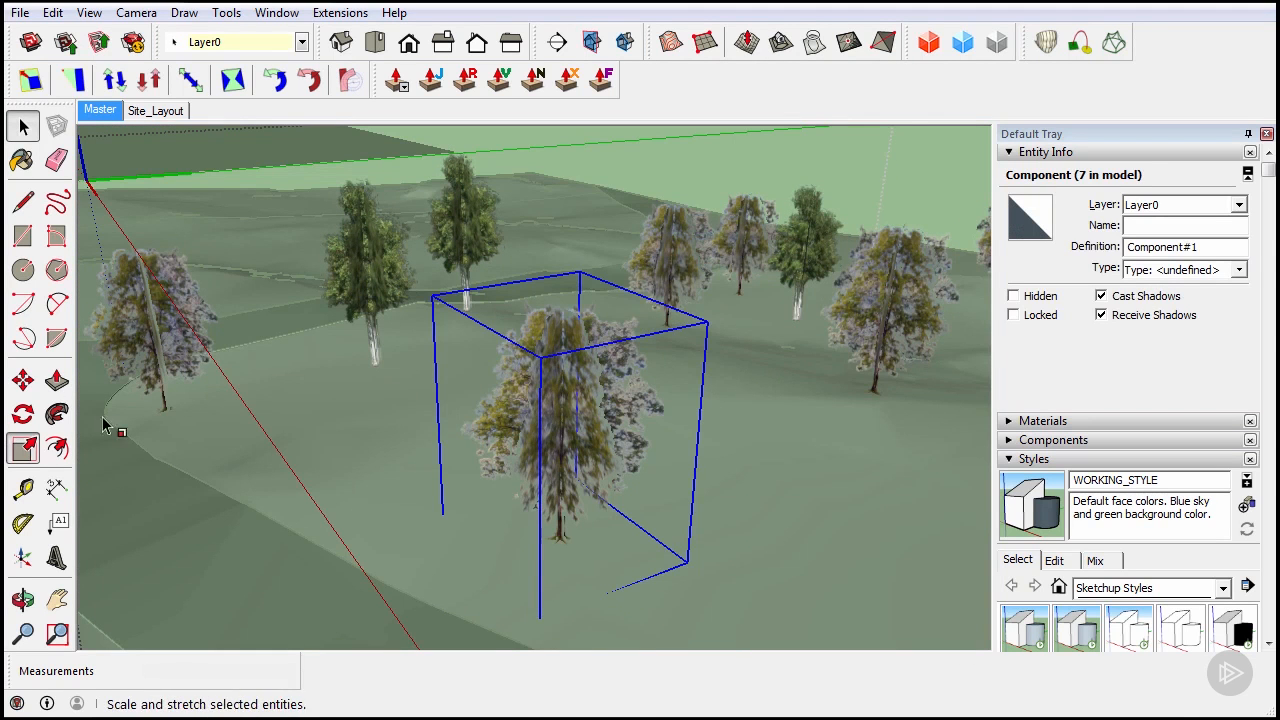
pyautogui.click(23, 448)
pyautogui.moveTo(562, 312); pyautogui.dragTo(578, 232)
pyautogui.scroll(-2, 578, 234)
pyautogui.moveTo(558, 282); pyautogui.dragTo(596, 174, button='middle')
pyautogui.moveTo(598, 168); pyautogui.dragTo(598, 168)
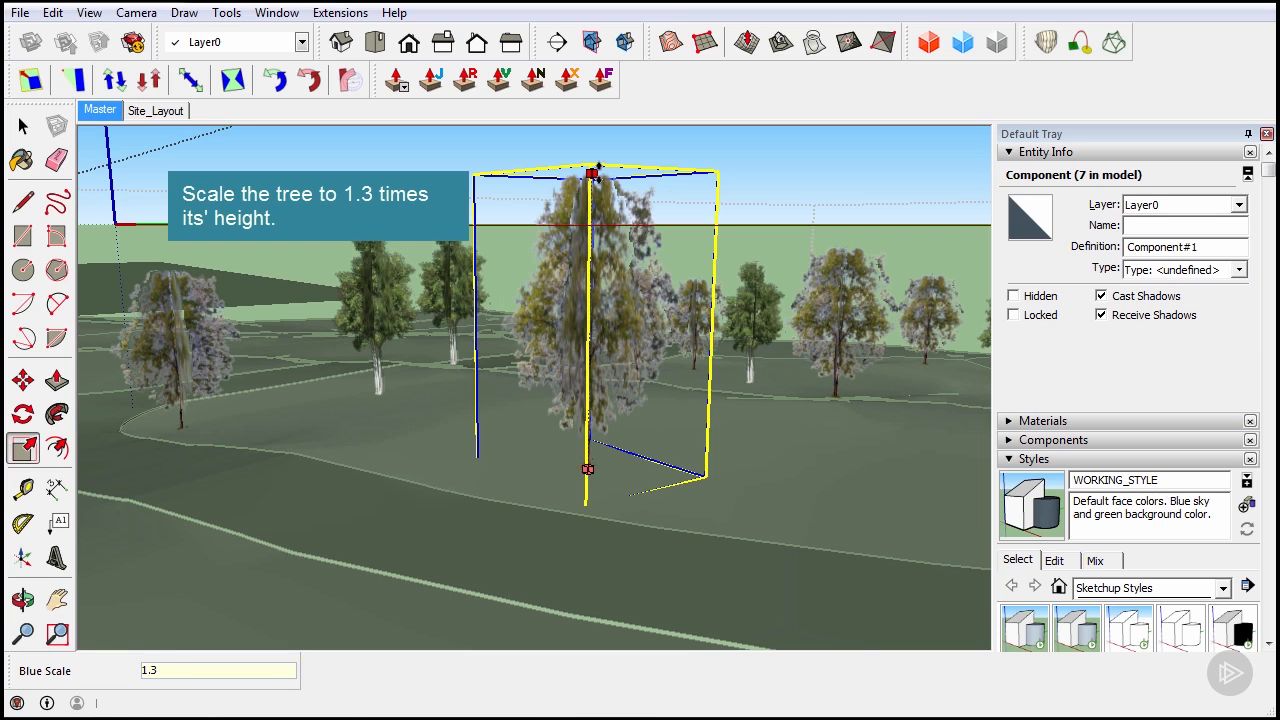
pyautogui.press('Return')
# Widen the tree about its centre along the red and green axes, green to about 1.29
pyautogui.moveTo(586, 276); pyautogui.dragTo(625, 412, button='middle')
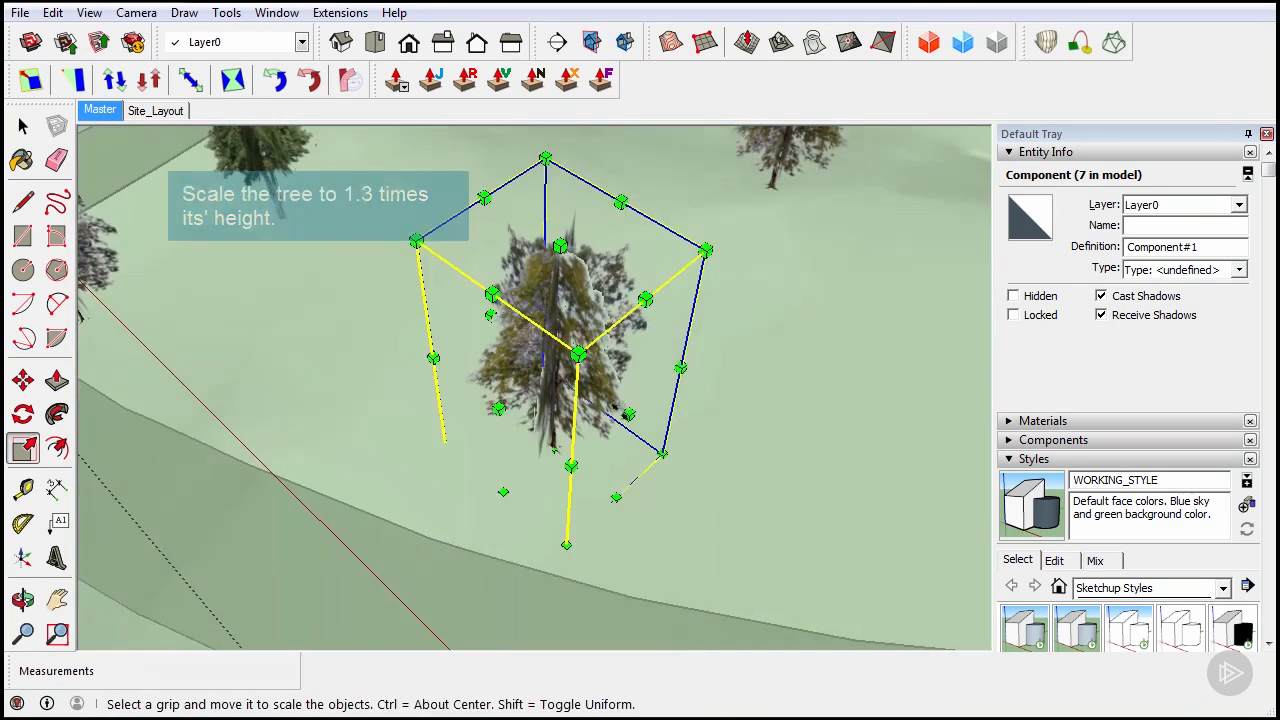
pyautogui.press('ctrl')
pyautogui.keyDown('ctrl'); pyautogui.click(625, 412); pyautogui.keyUp('ctrl')
pyautogui.keyDown('ctrl'); pyautogui.moveTo(626, 412); pyautogui.dragTo(656, 424); pyautogui.keyUp('ctrl')
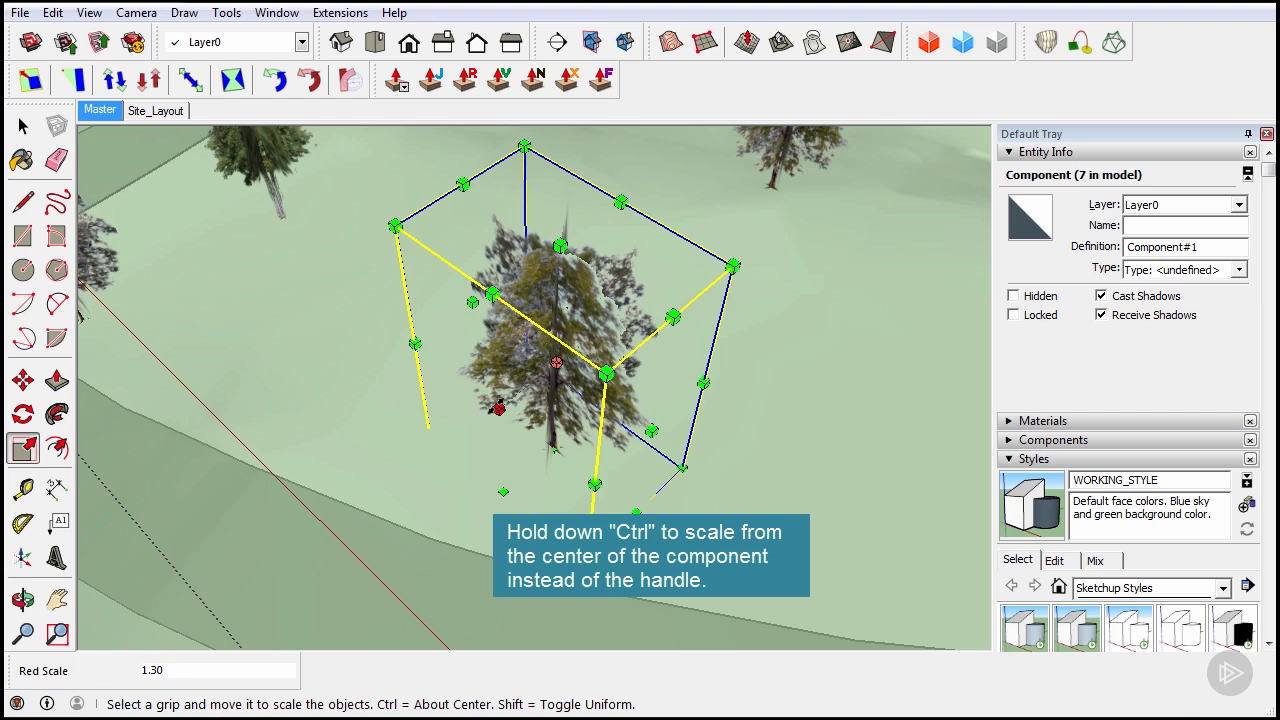
pyautogui.keyDown('ctrl'); pyautogui.moveTo(496, 405); pyautogui.dragTo(489, 432); pyautogui.keyUp('ctrl')
pyautogui.moveTo(488, 520); pyautogui.dragTo(691, 491, button='middle')
pyautogui.scroll(-5, 532, 416)
pyautogui.scroll(5, 709, 480)
pyautogui.click(23, 125)
# Fine-tune the tree slightly shorter and narrower on green and red, then orbit around it
pyautogui.moveTo(690, 488); pyautogui.dragTo(542, 442, button='middle')
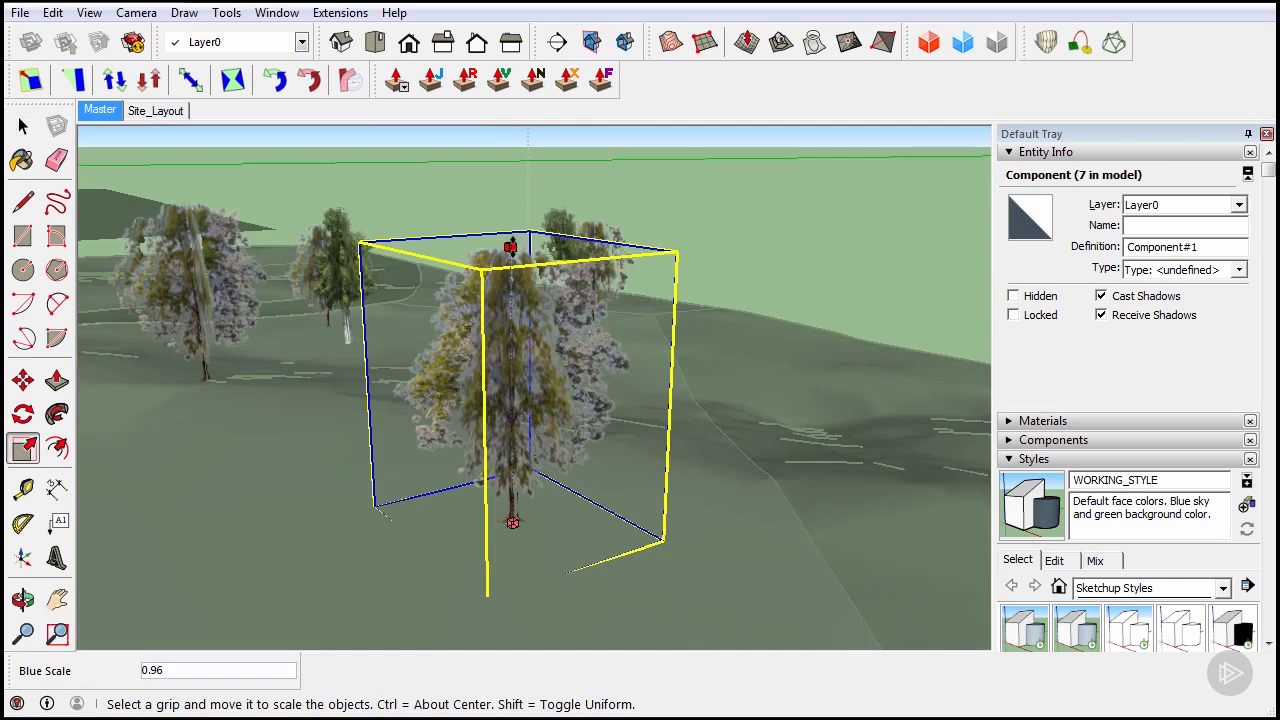
pyautogui.moveTo(511, 248); pyautogui.dragTo(511, 293)
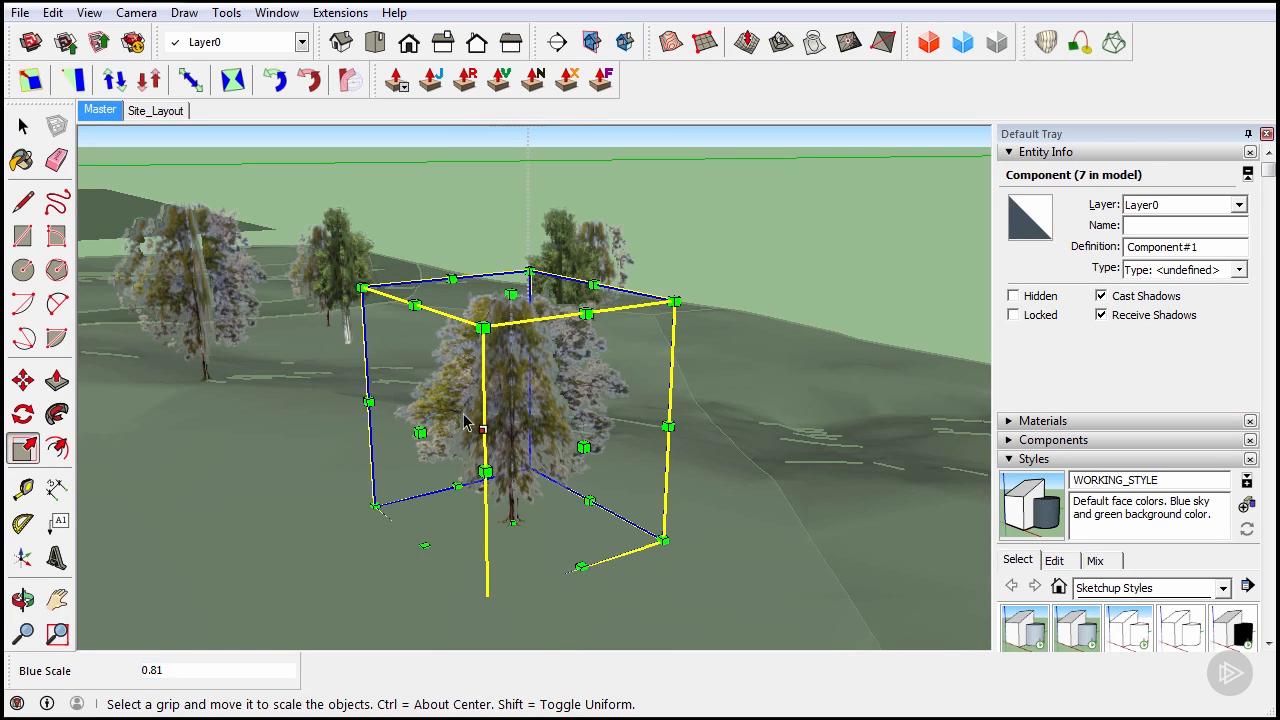
pyautogui.moveTo(420, 432); pyautogui.dragTo(437, 430)
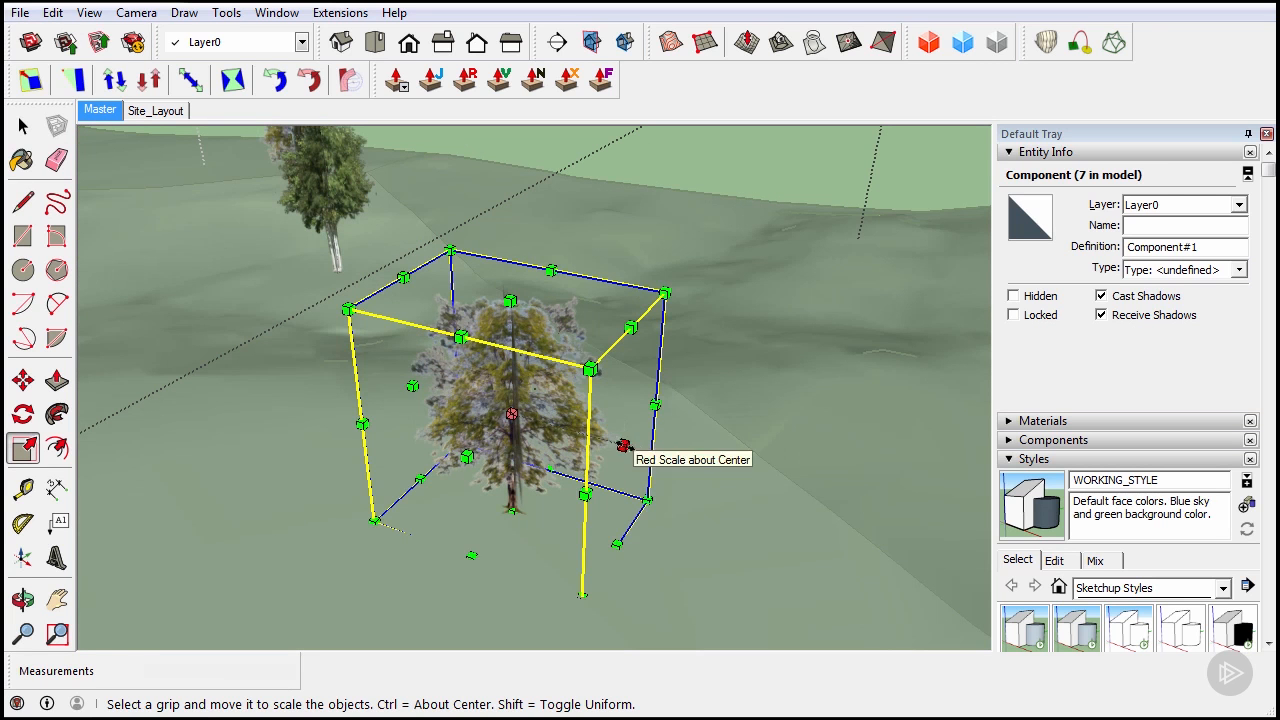
pyautogui.keyDown('ctrl'); pyautogui.moveTo(609, 449); pyautogui.dragTo(601, 440); pyautogui.keyUp('ctrl')
pyautogui.moveTo(619, 451); pyautogui.dragTo(373, 439, button='middle')
pyautogui.scroll(-3, 448, 342)
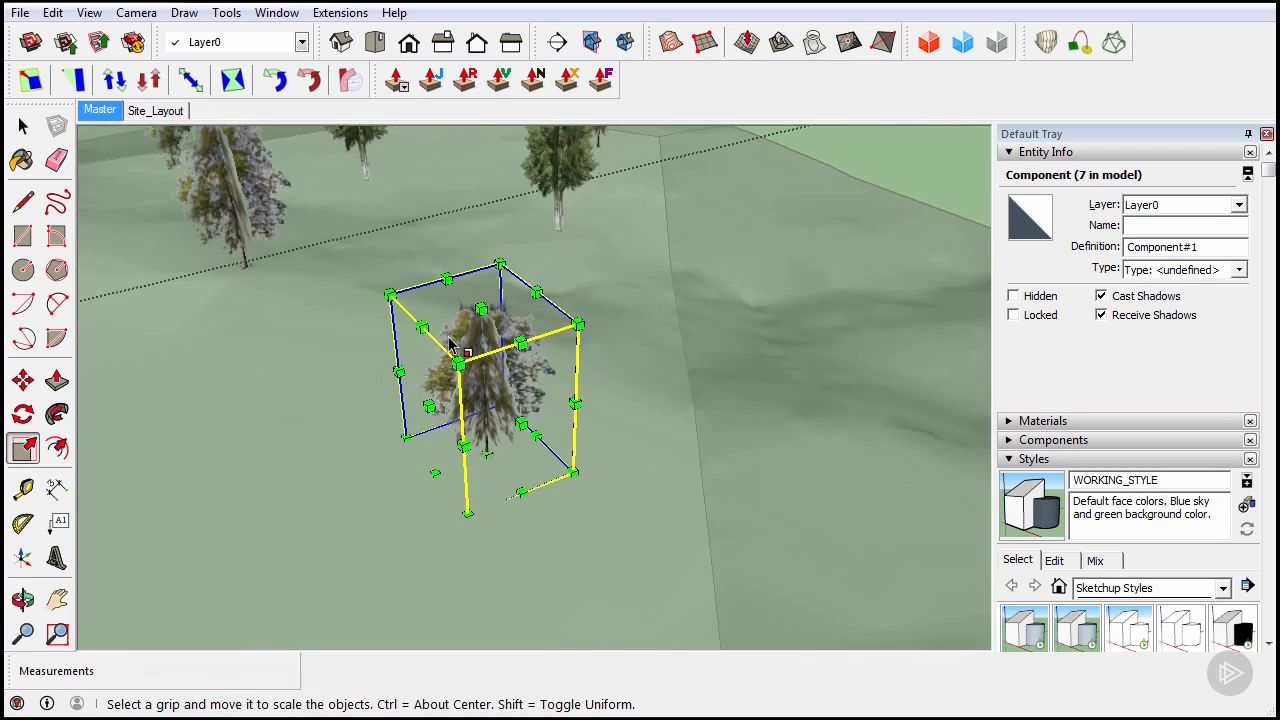
pyautogui.scroll(-3, 450, 343)
pyautogui.moveTo(360, 378); pyautogui.dragTo(614, 286, button='middle')
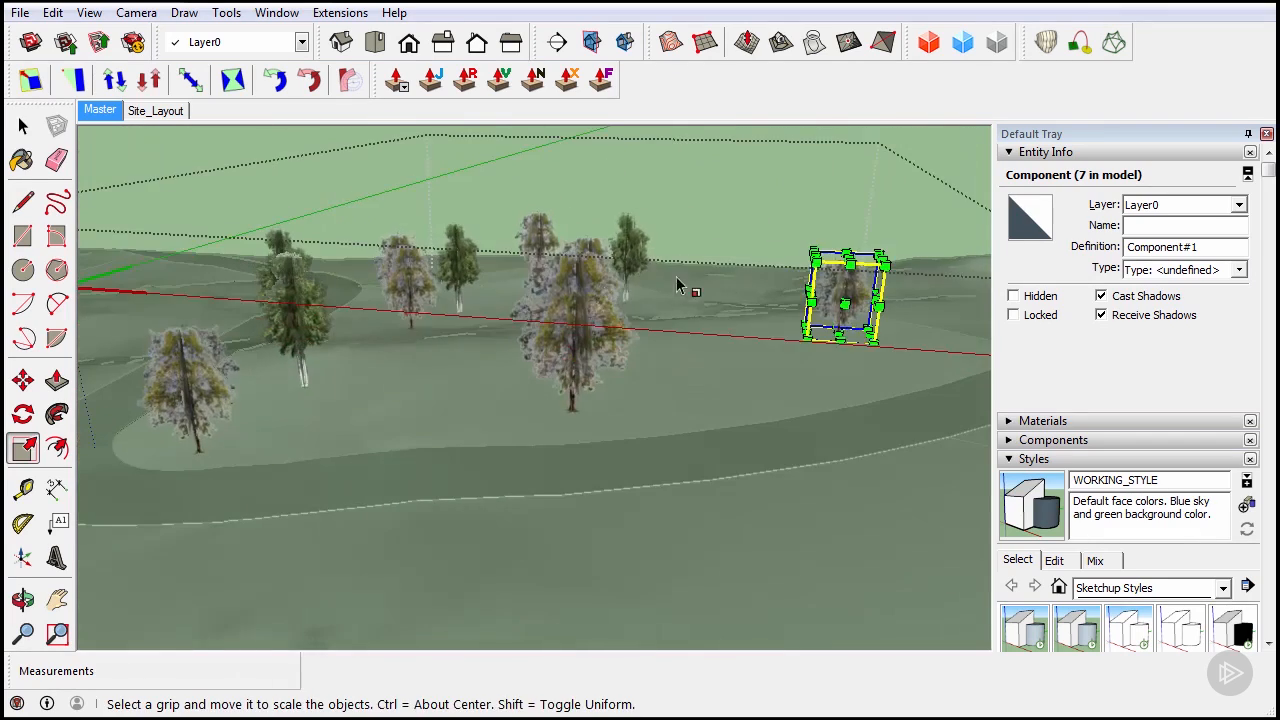
pyautogui.moveTo(758, 257); pyautogui.dragTo(570, 540, button='middle')
pyautogui.press('space')
pyautogui.moveTo(744, 278); pyautogui.dragTo(604, 401, button='middle')
# Swap the tree components for the A_TREE_ASH_H.skp ash model via Dynamic Components > Swap Component
pyautogui.scroll(3, 602, 400)
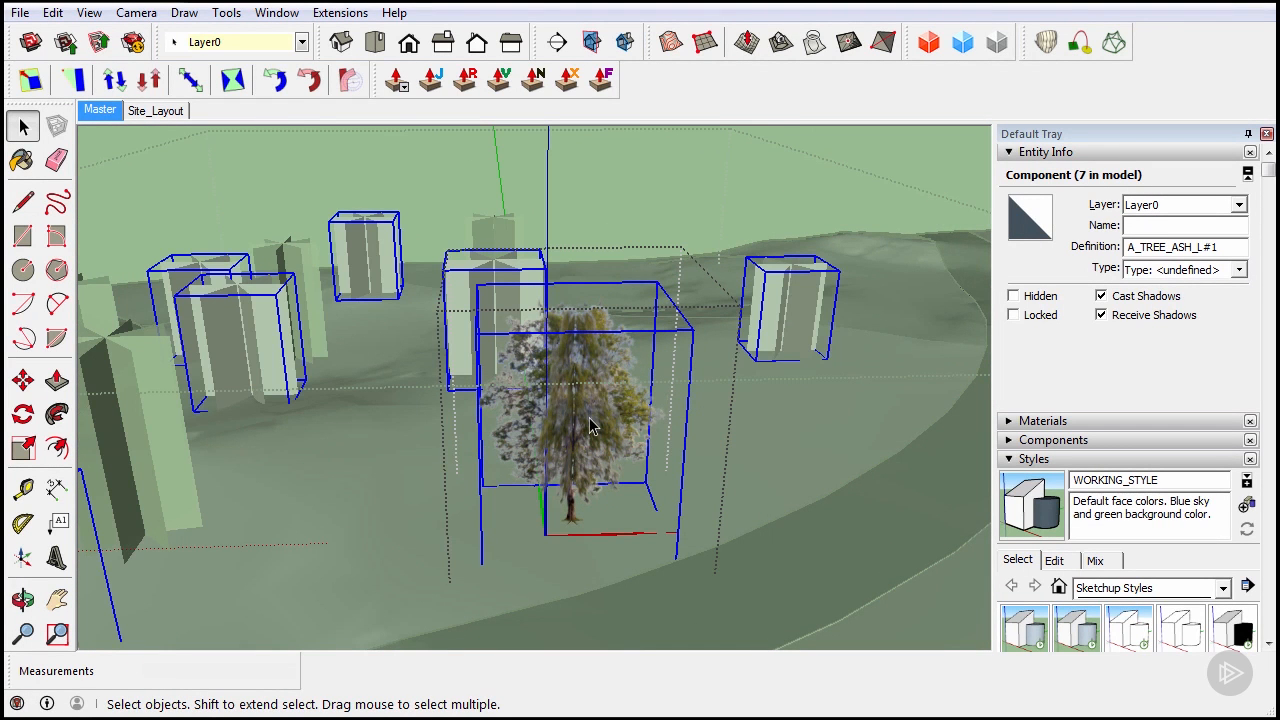
pyautogui.rightClick(590, 425)
pyautogui.moveTo(600, 403)
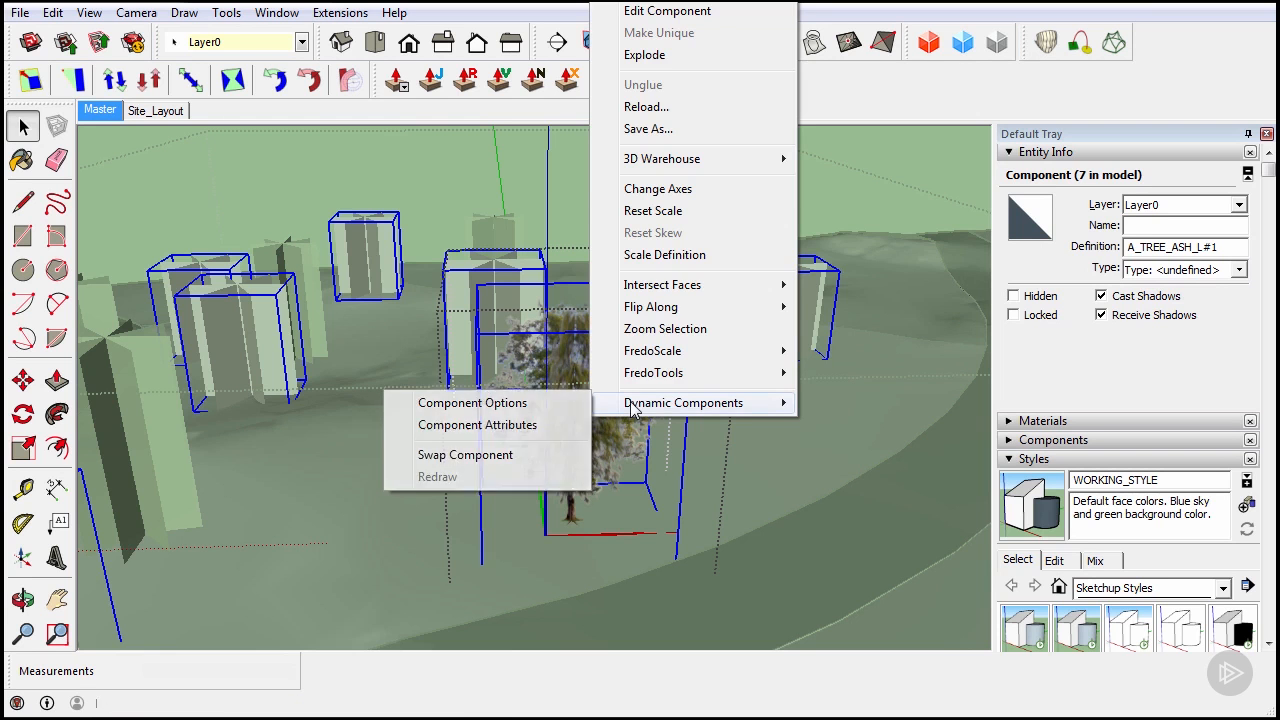
pyautogui.click(517, 454)
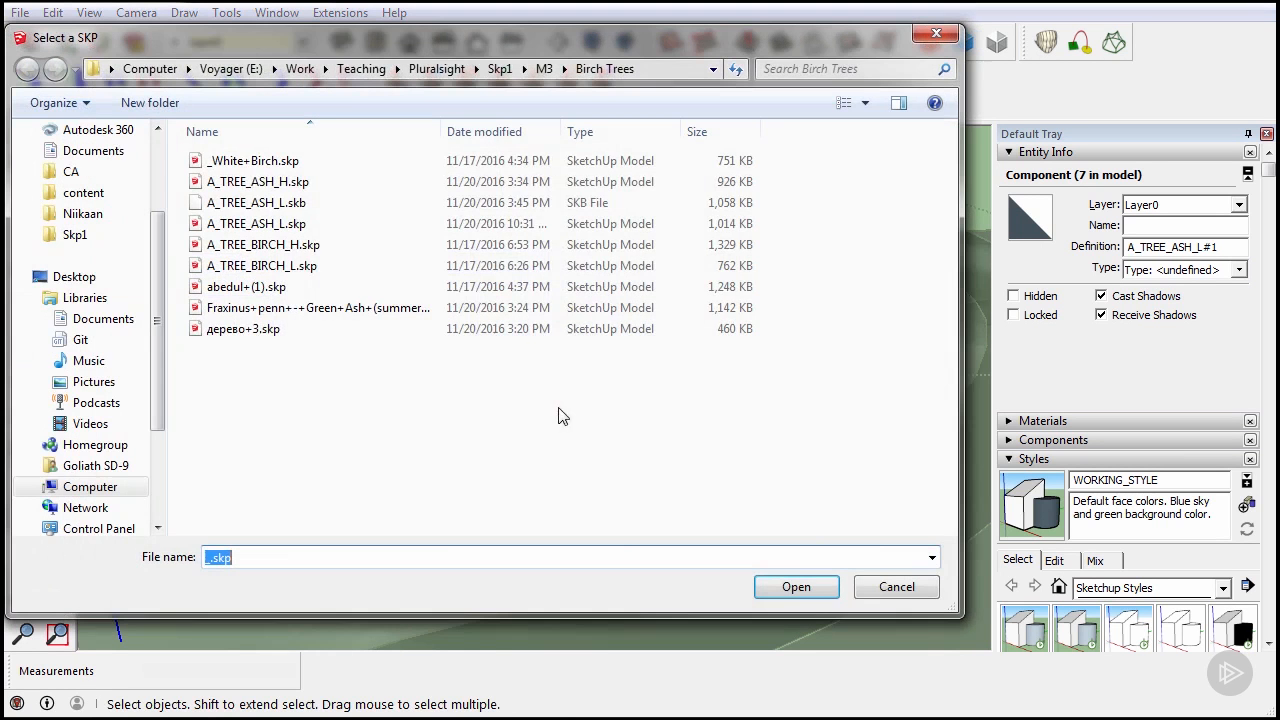
pyautogui.click(382, 182)
pyautogui.click(796, 587)
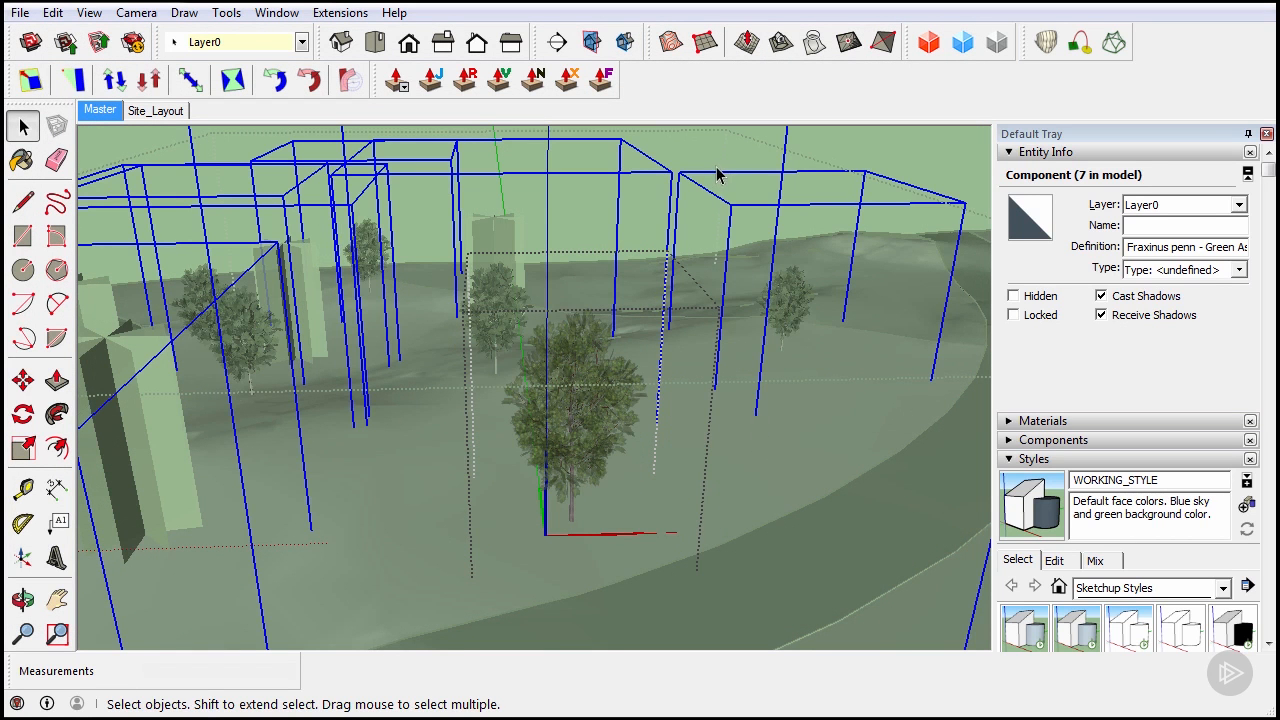
# Orbit low around the terrain and select the enlarged ash tree to inspect it
pyautogui.moveTo(529, 234); pyautogui.dragTo(462, 390, button='middle')
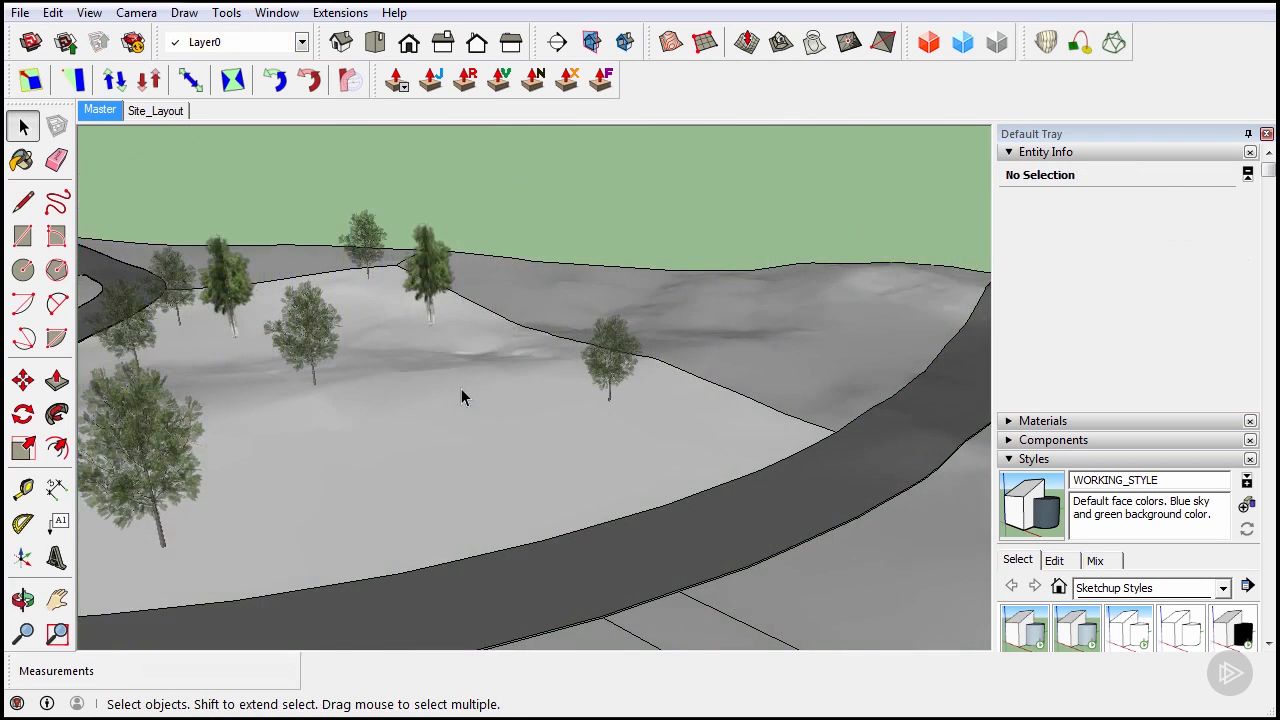
pyautogui.scroll(5, 195, 453)
pyautogui.moveTo(206, 443); pyautogui.dragTo(318, 423, button='middle')
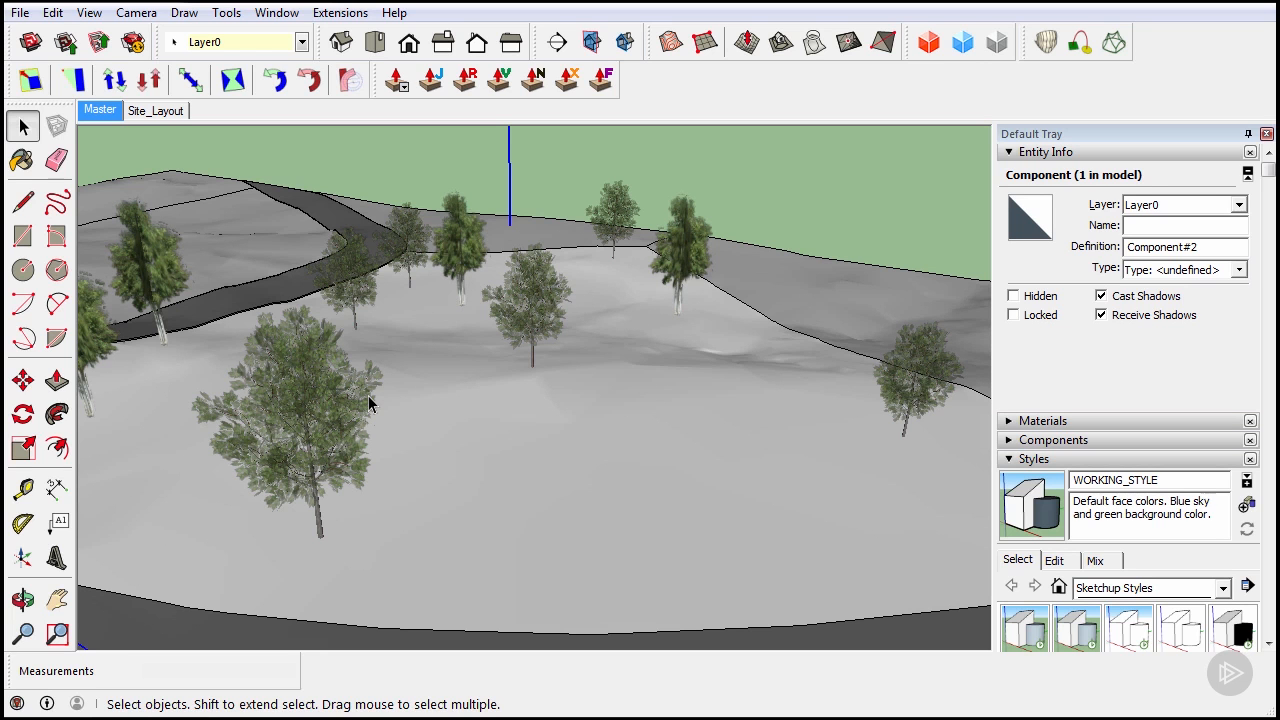
pyautogui.click(354, 395)
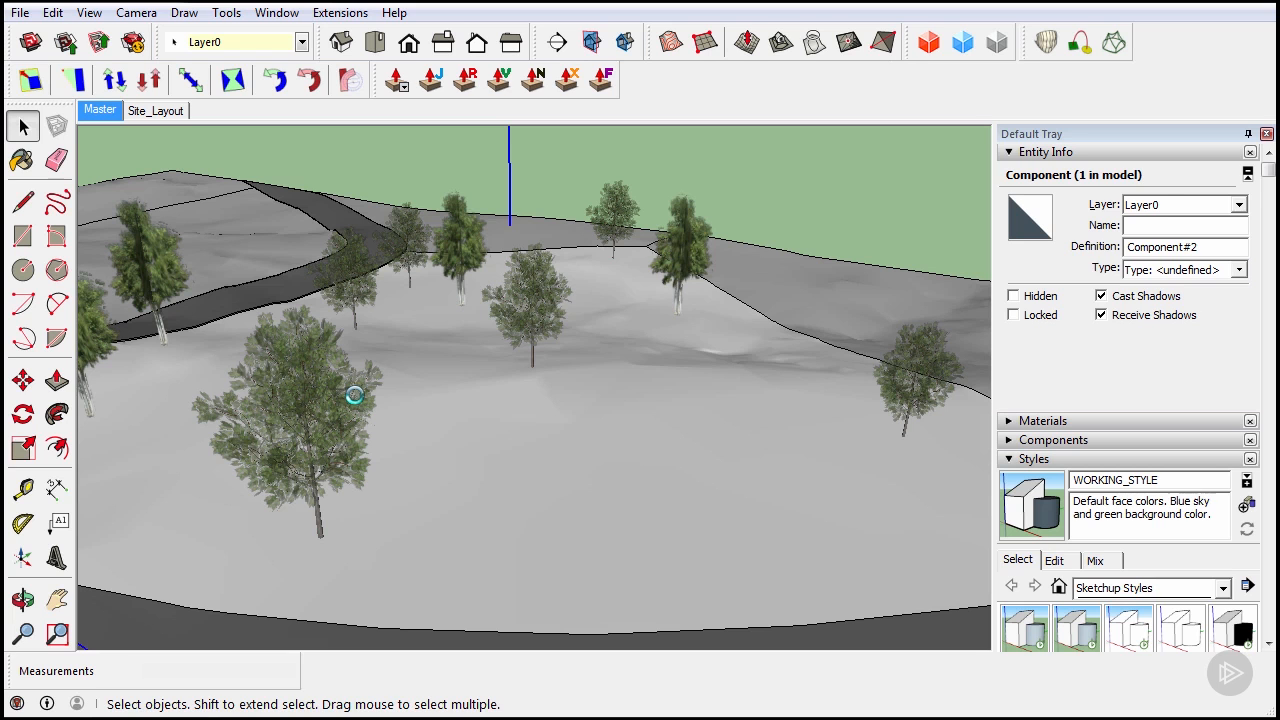